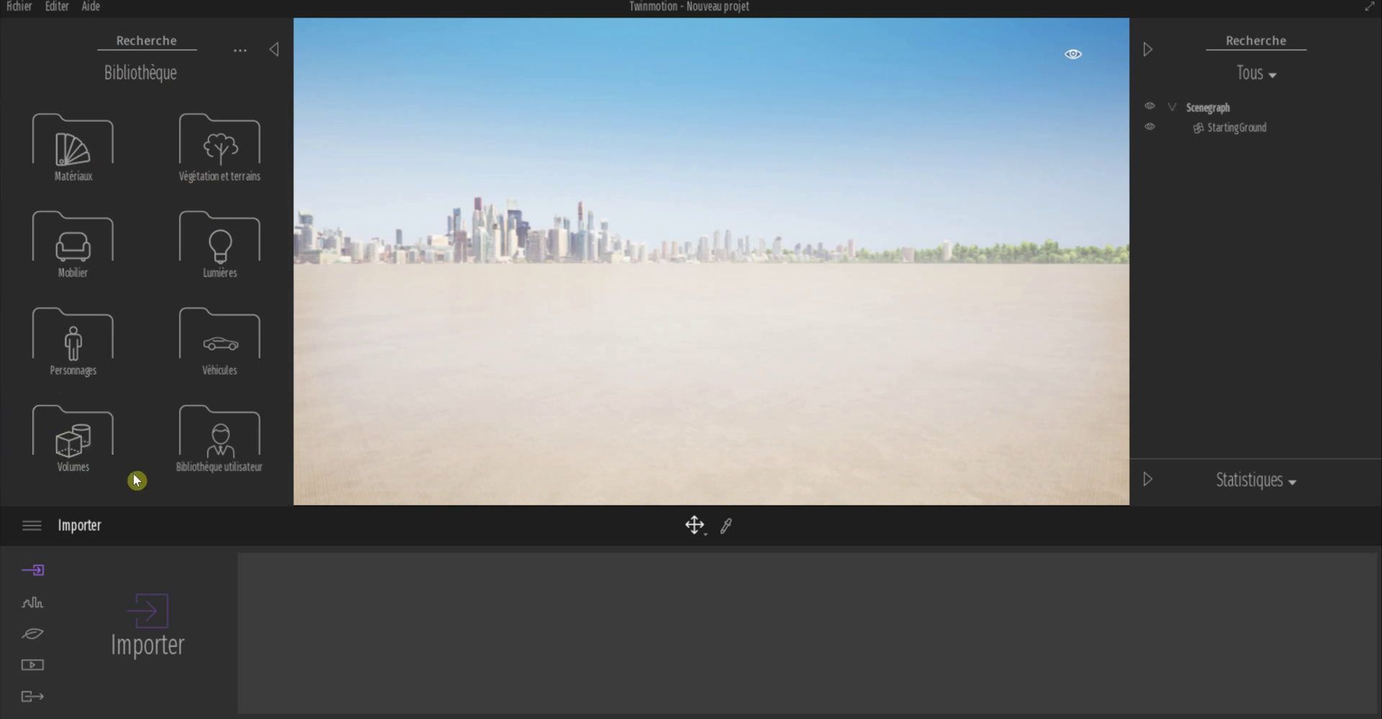
Step: Place the Alias Design Taormina Chair from the user library's BIMobject category on the paved ground
left_click(223, 447)
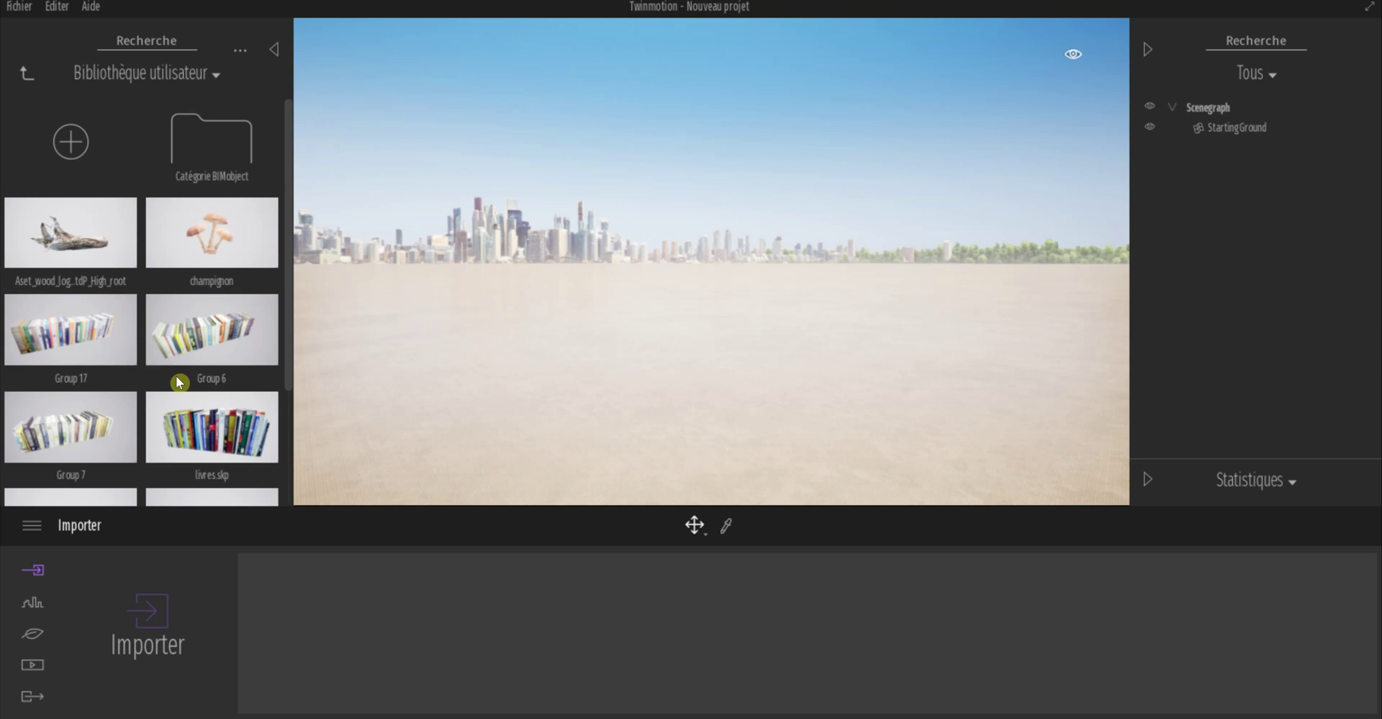
scroll(175, 375, "down", 3)
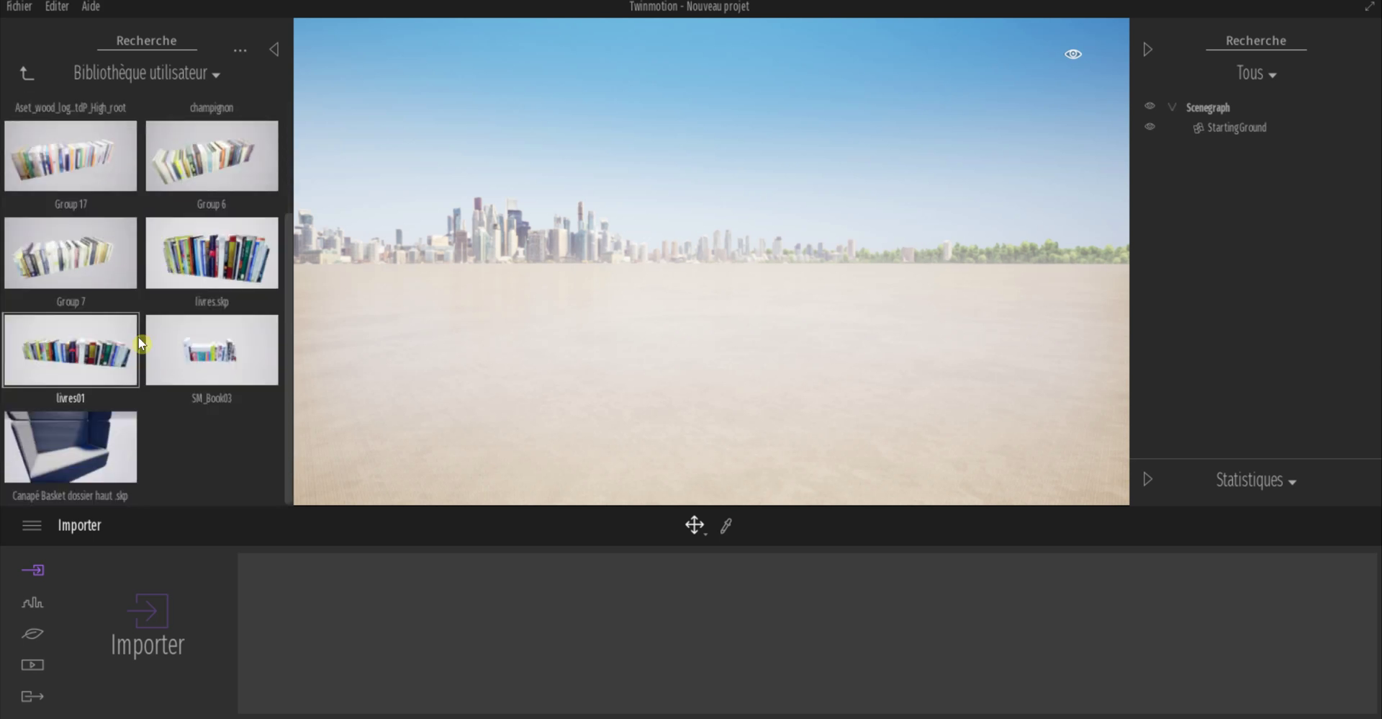
scroll(141, 342, "up", 3)
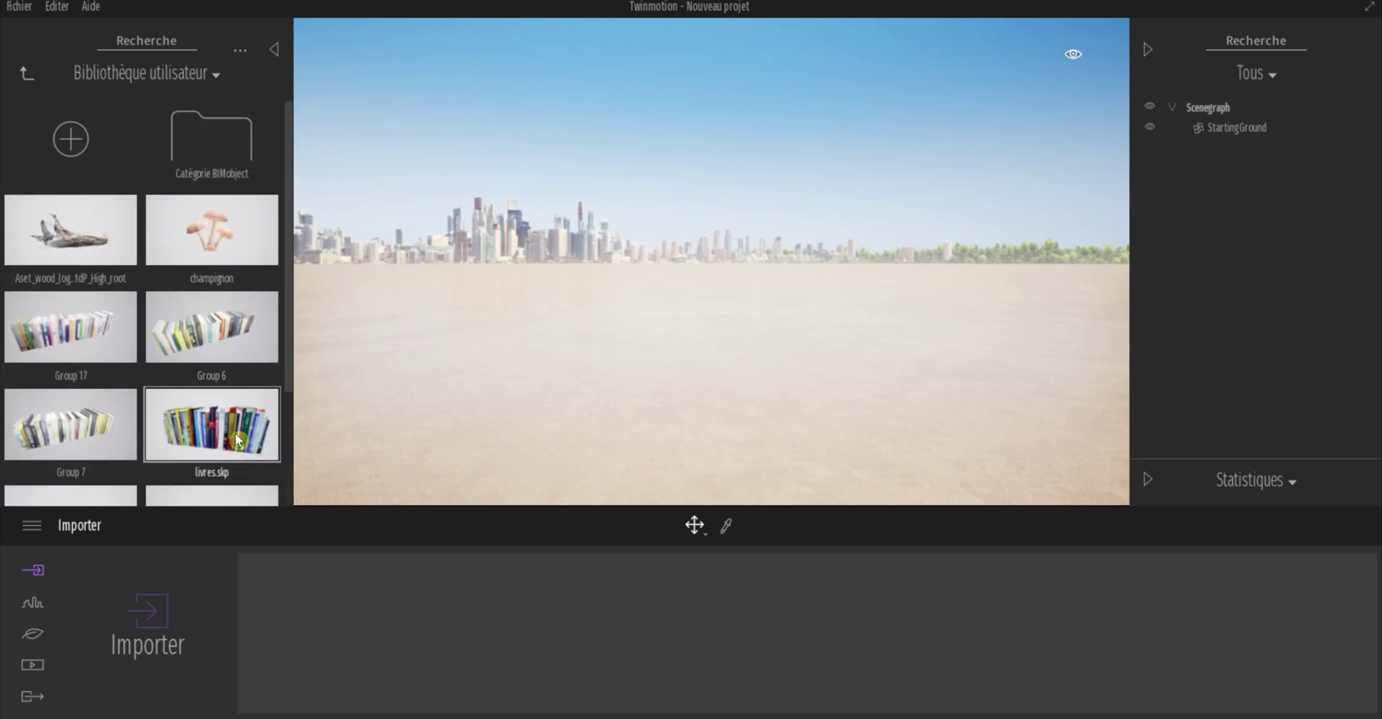
scroll(229, 407, "down", 1)
scroll(202, 331, "up", 1)
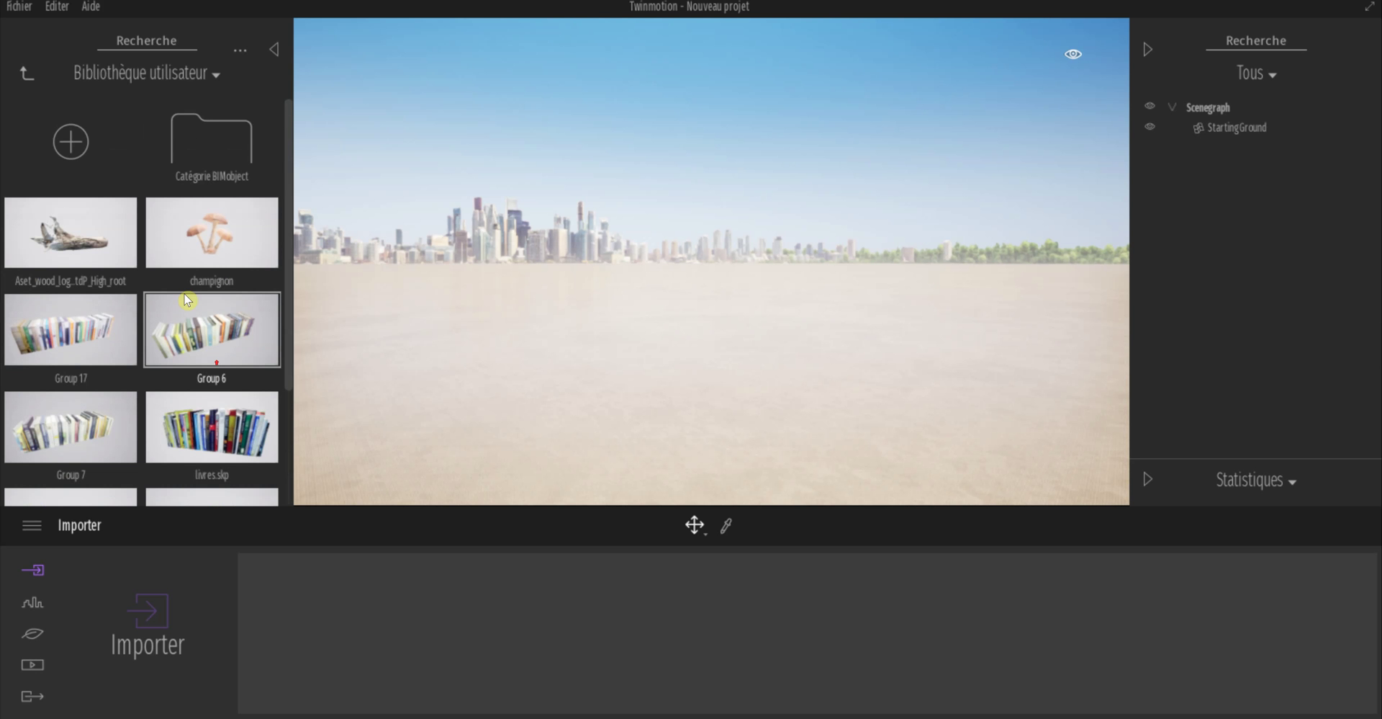
left_click(204, 168)
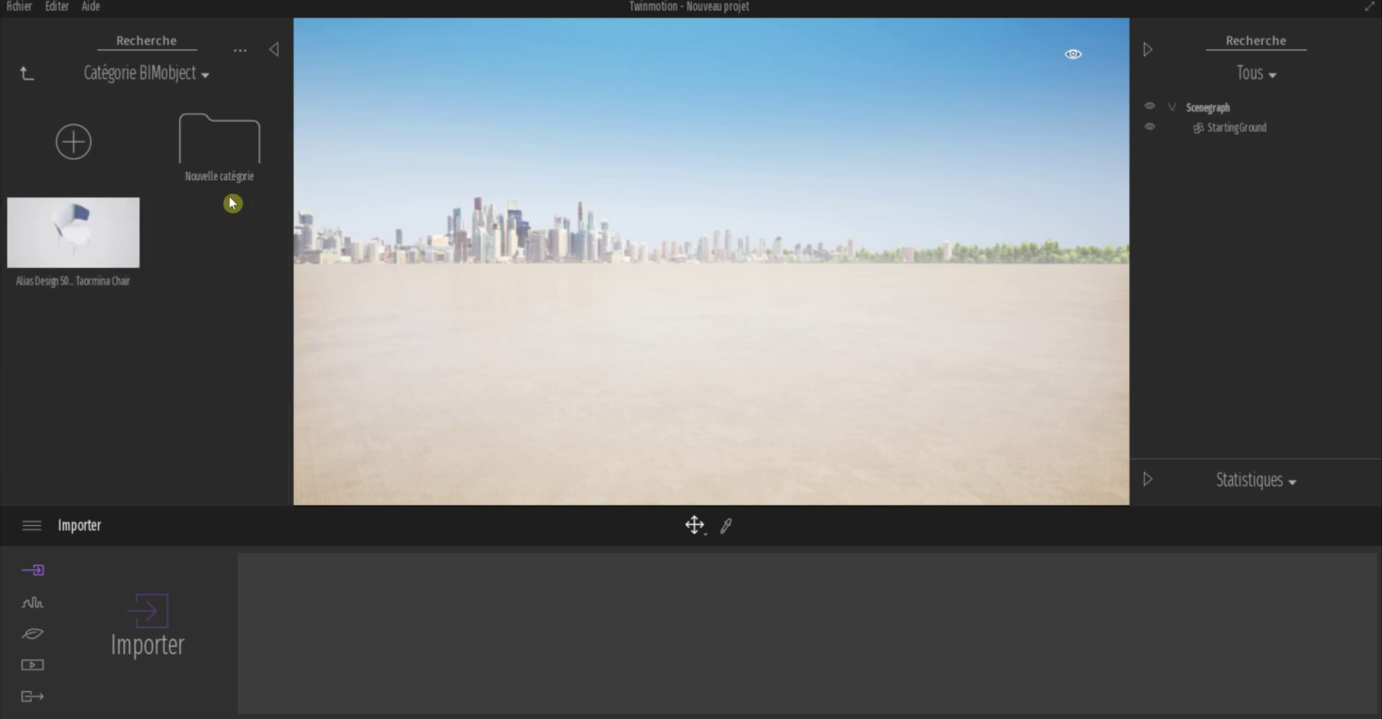
left_click_drag(78, 245, 519, 354)
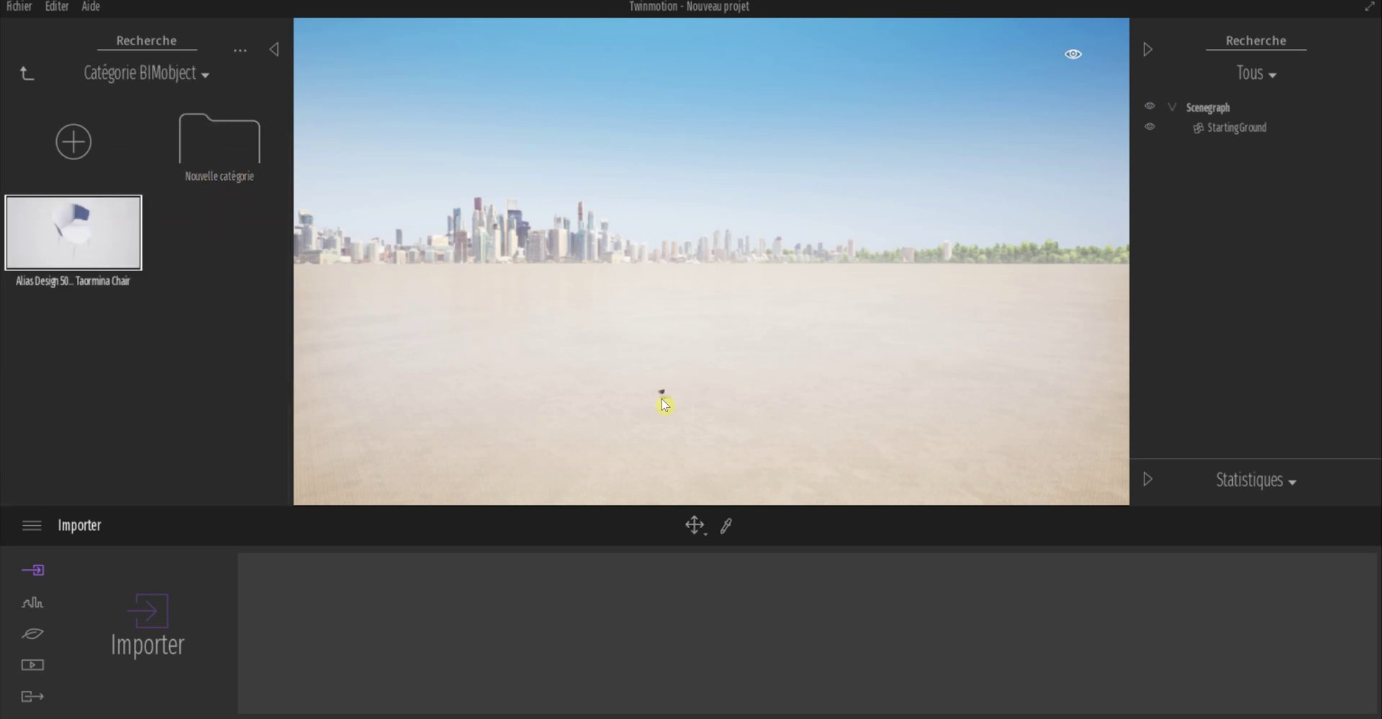
left_click_drag(668, 403, 668, 379)
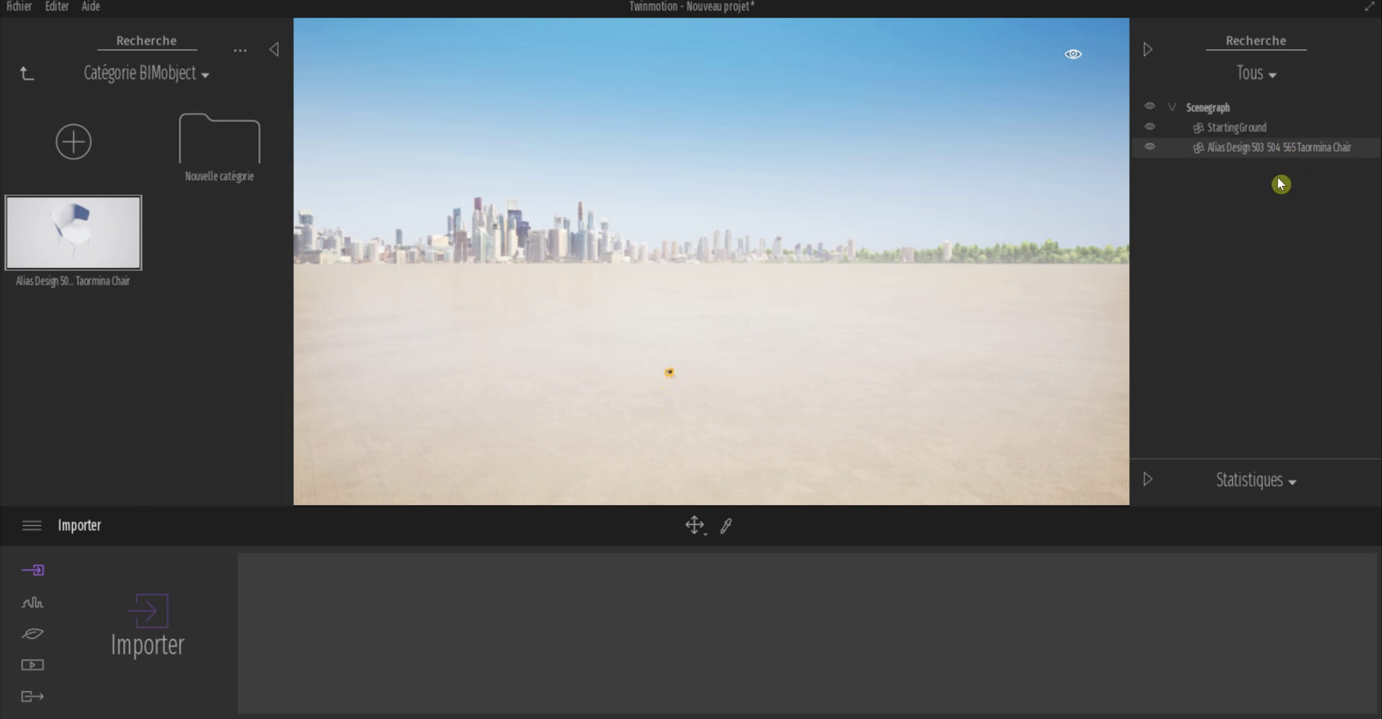
Step: Focus on the placed Taormina chair and examine it from the back, from a distance and from the front
double_click(1253, 149)
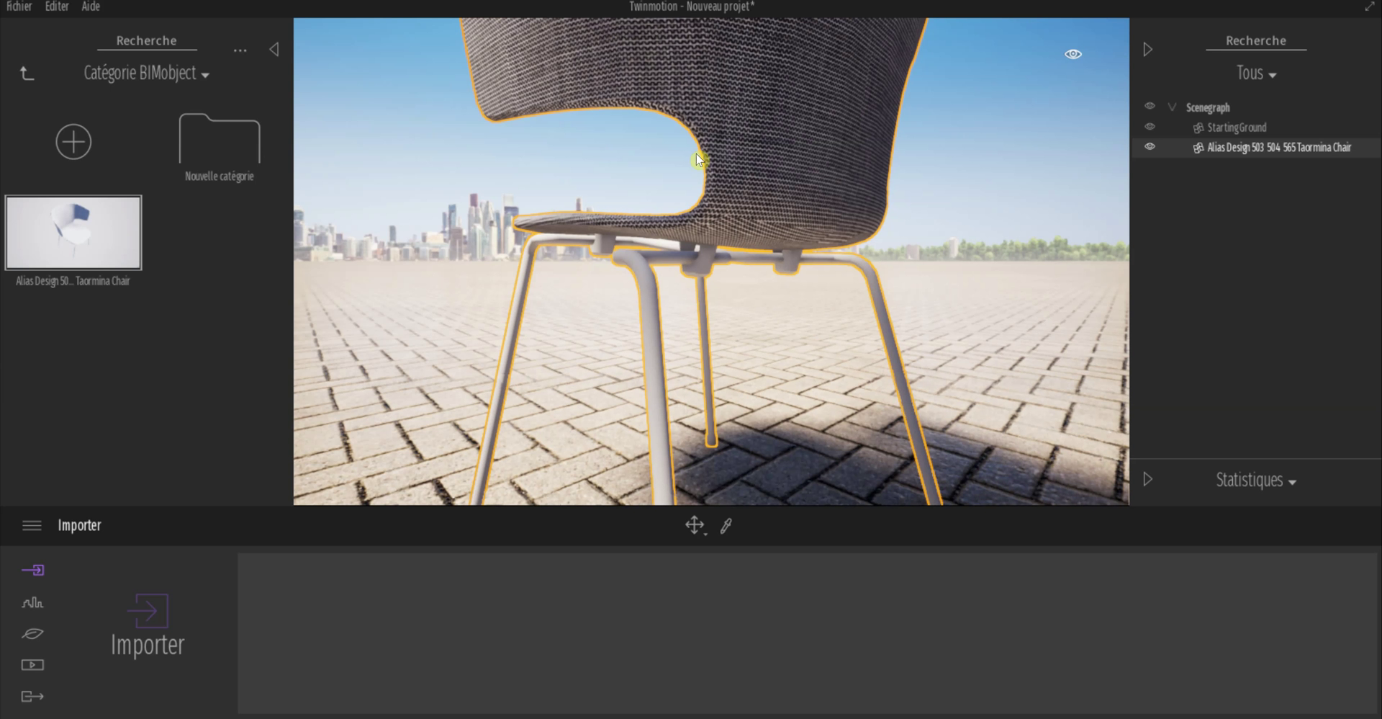
key("Escape")
scroll(744, 179, "down", 5)
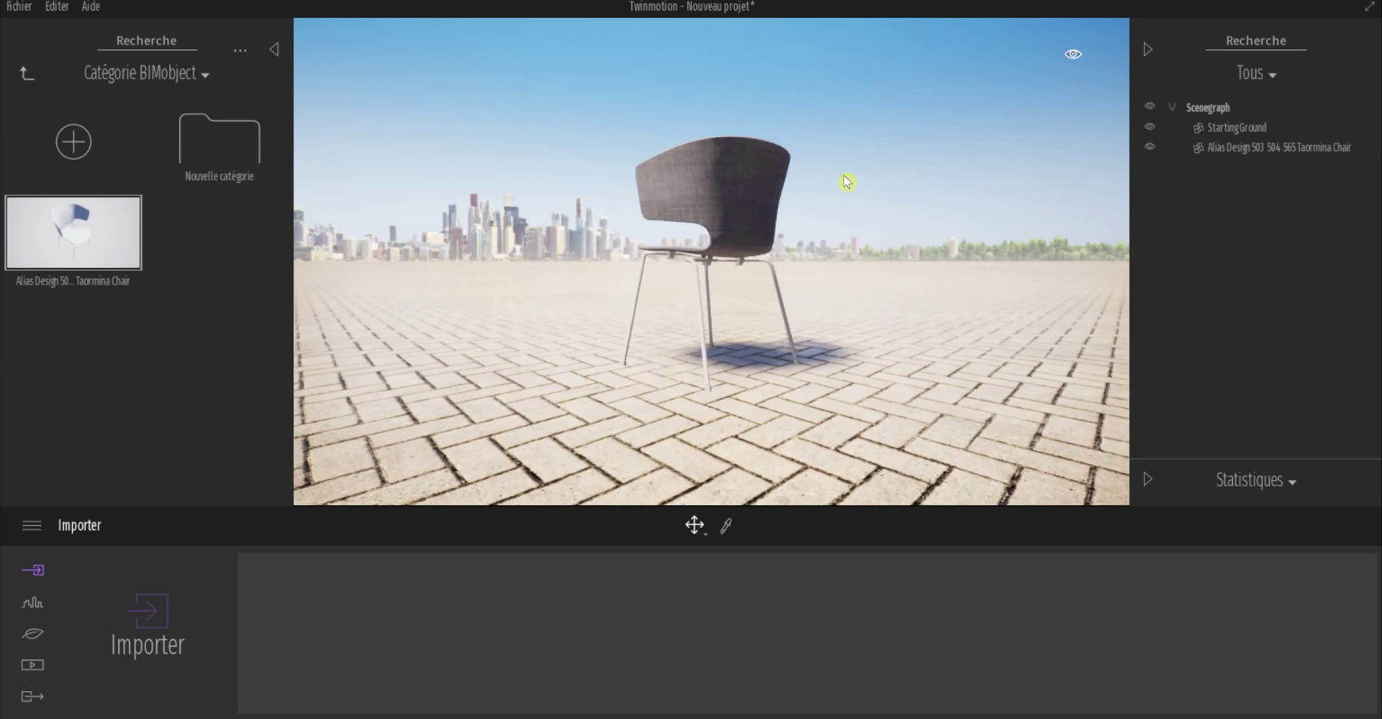
middle_click_drag(724, 204, 369, 185, "shift")
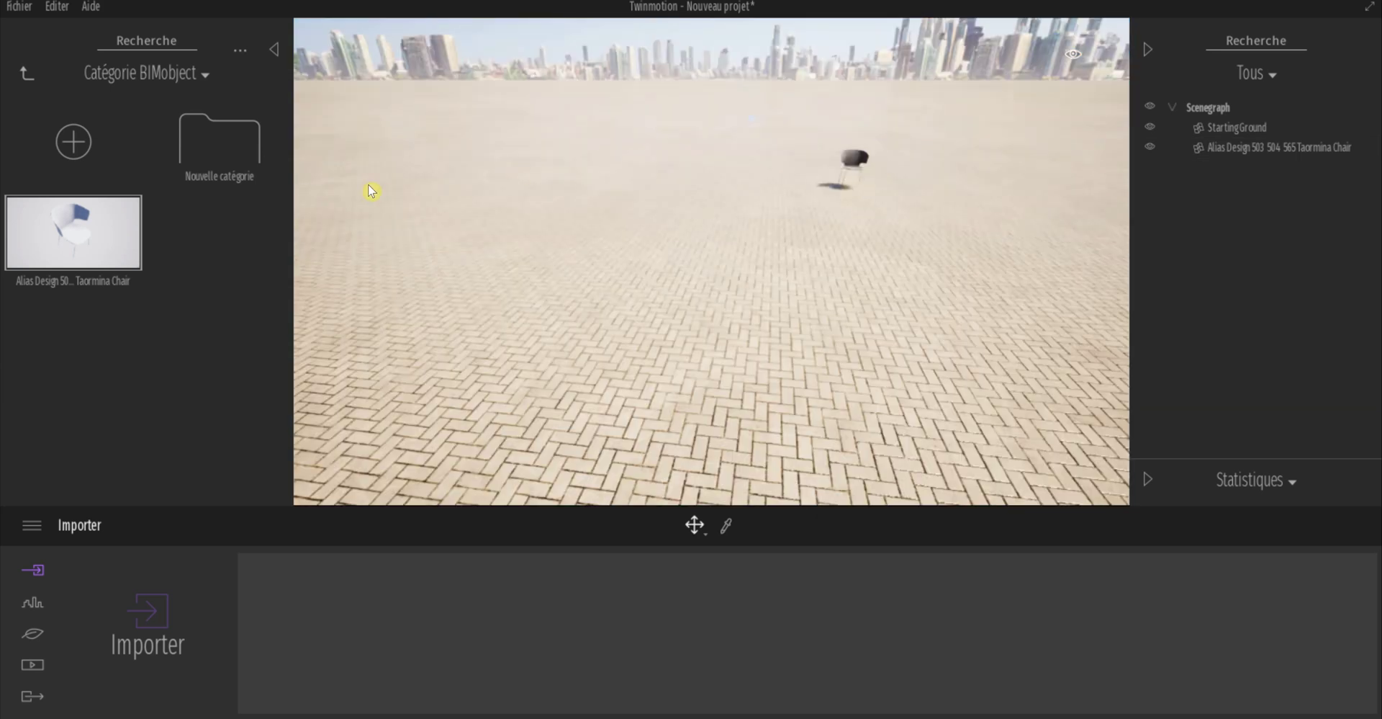
left_click(1224, 148)
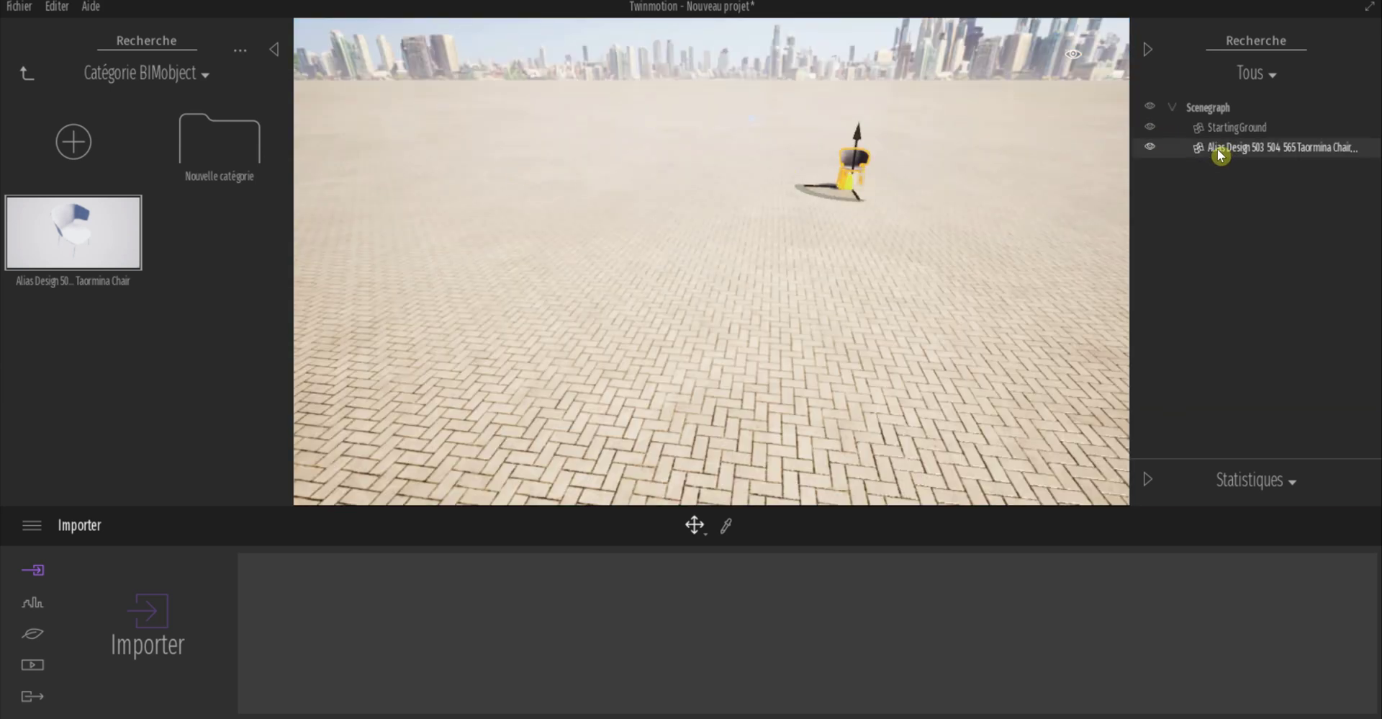
double_click(1224, 148)
scroll(805, 209, "down", 5)
middle_click_drag(703, 241, 678, 275, "shift")
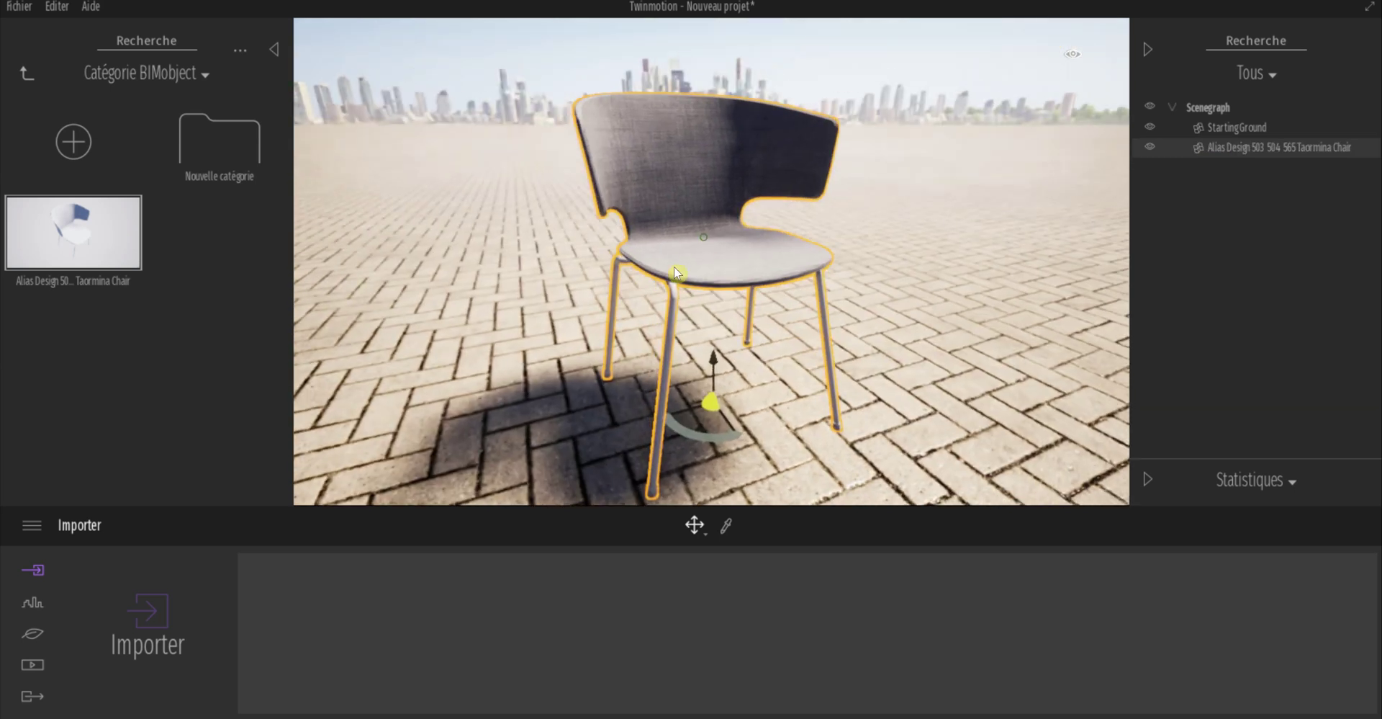
scroll(596, 270, "down", 3)
scroll(722, 356, "up", 3)
left_click_drag(720, 376, 688, 309)
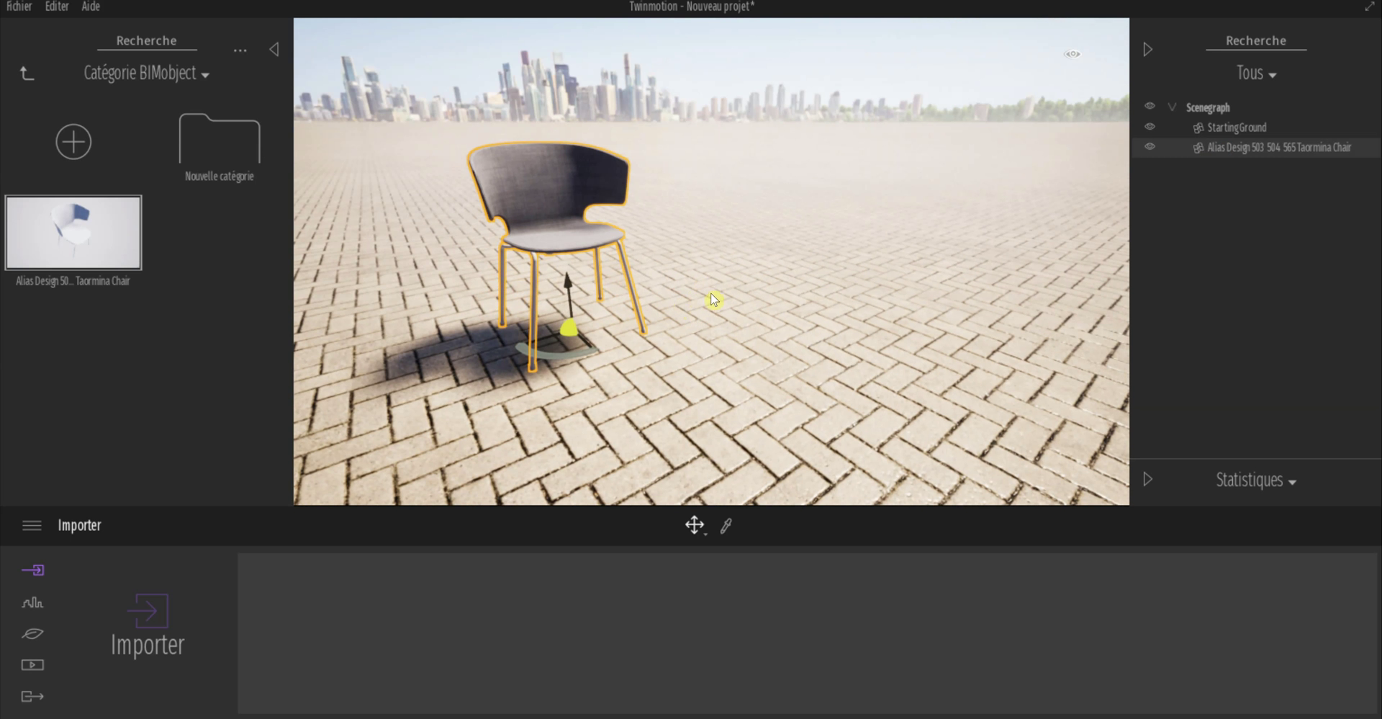
Step: Place the livres.skp book row from the user library on the ground beside the chair, and reopen the user library from the library root
left_click(28, 74)
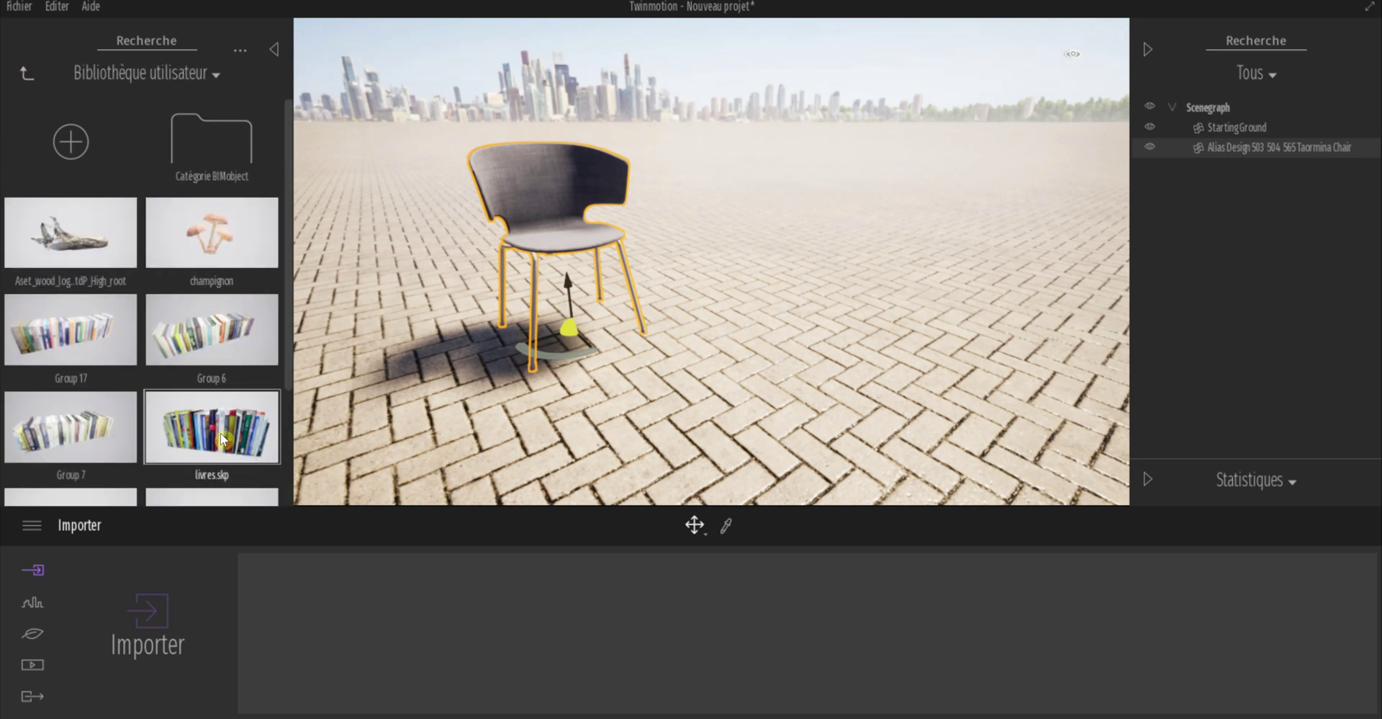
left_click_drag(218, 431, 808, 314)
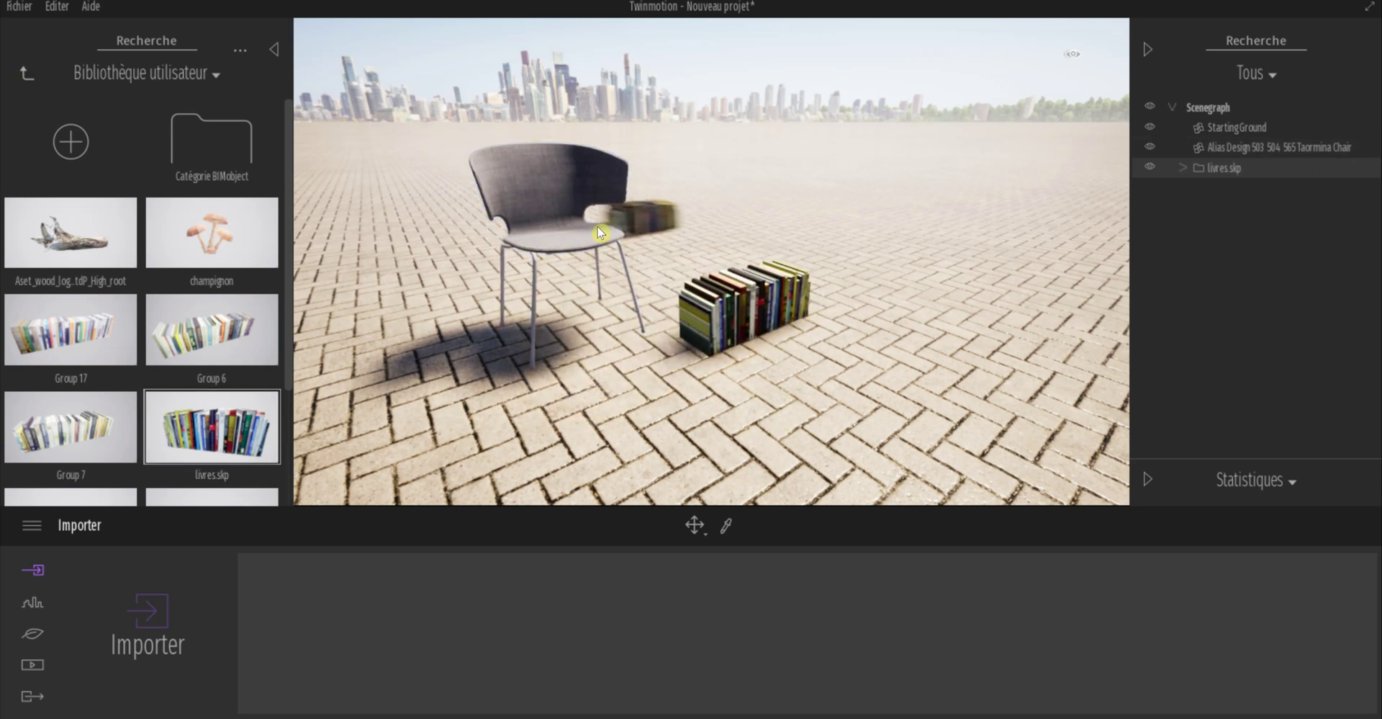
left_click(22, 72)
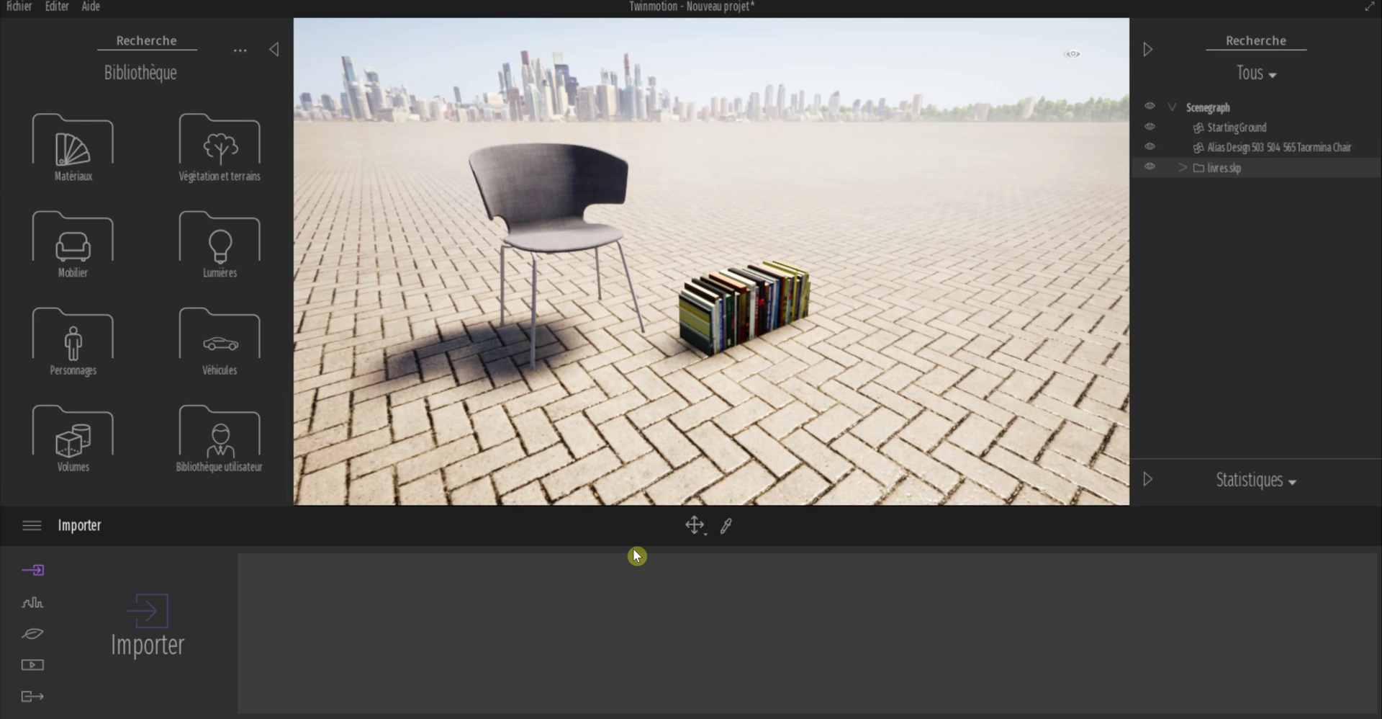
left_click(190, 450)
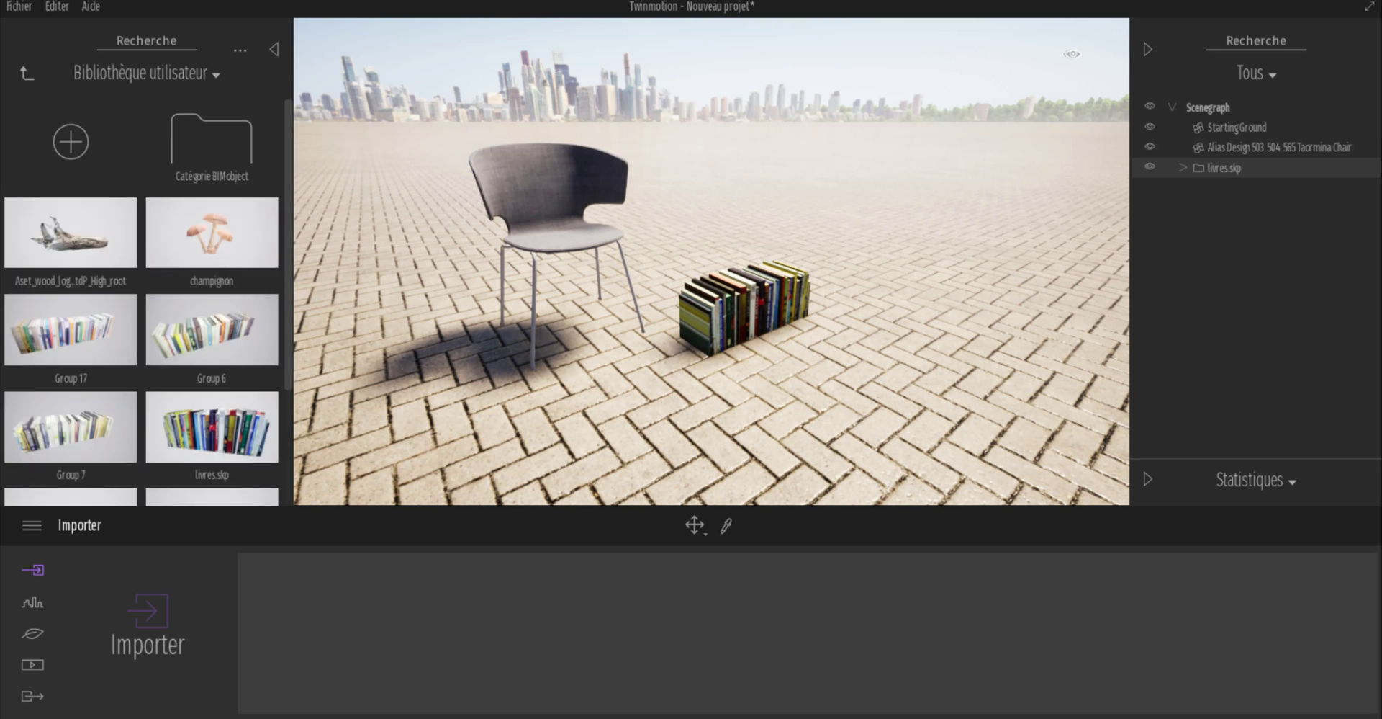
Step: Switch to File Explorer and open the UserLibrary folder inside Documents\Twinmotion2019
left_click(466, 718)
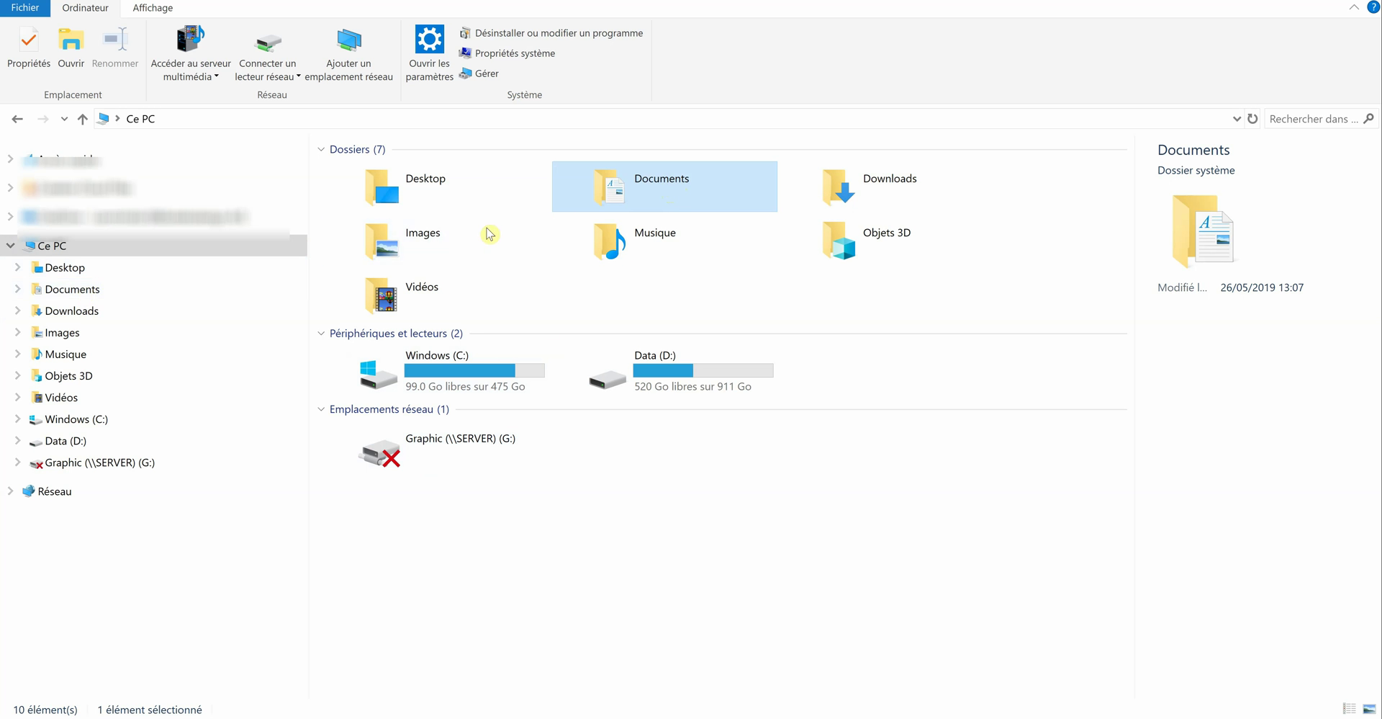
left_click(99, 296)
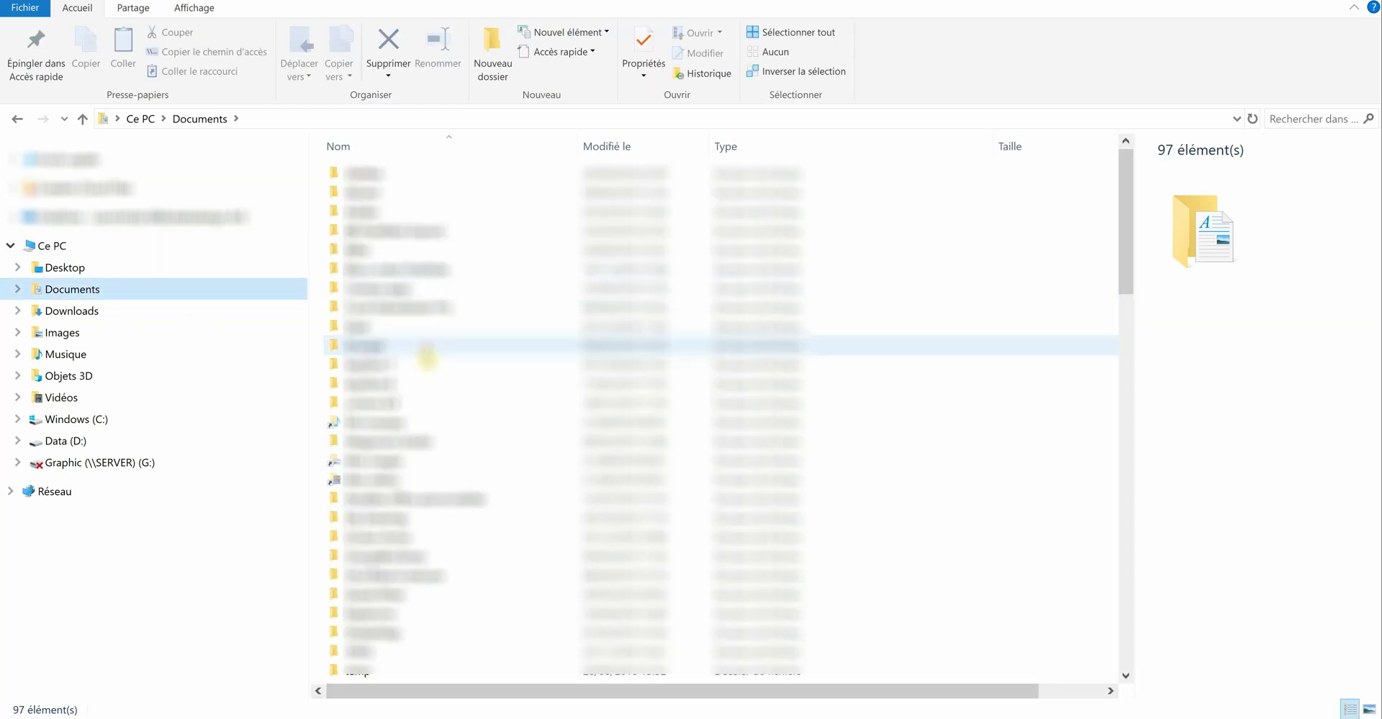
scroll(426, 356, "down", 6)
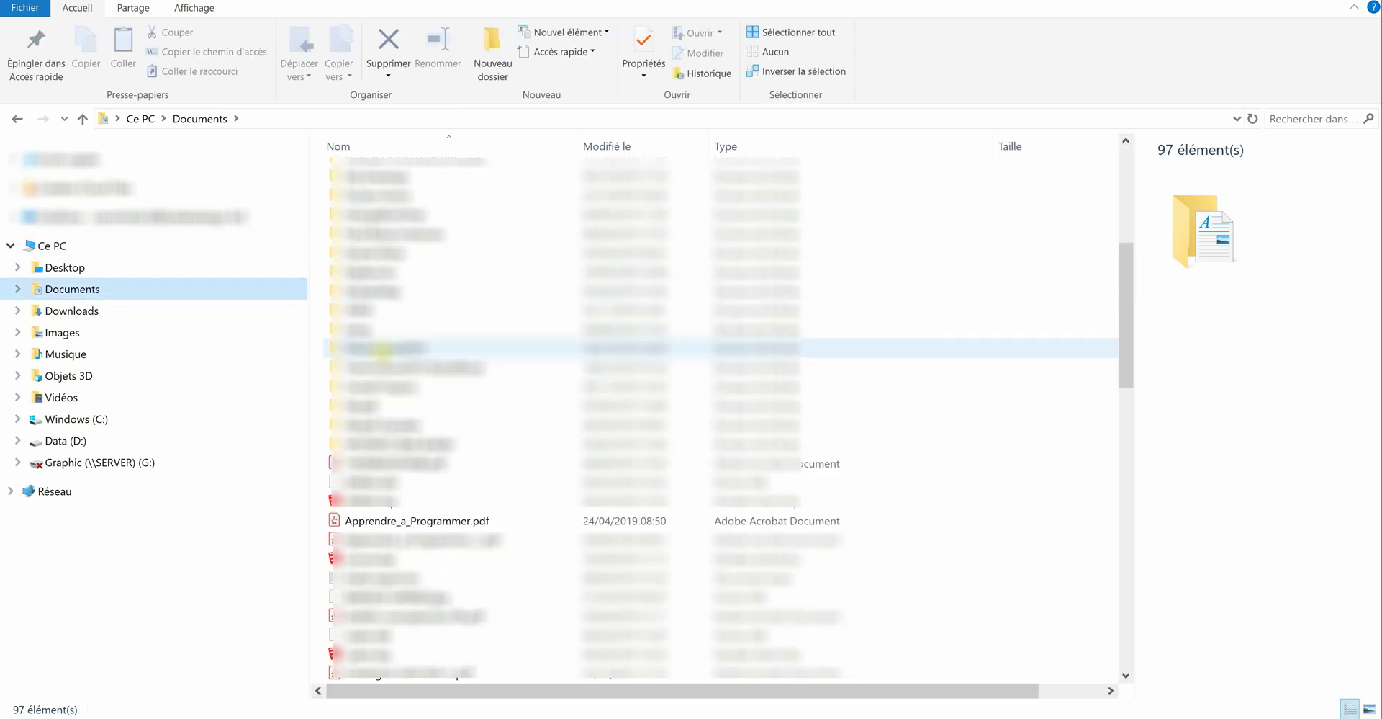
double_click(383, 349)
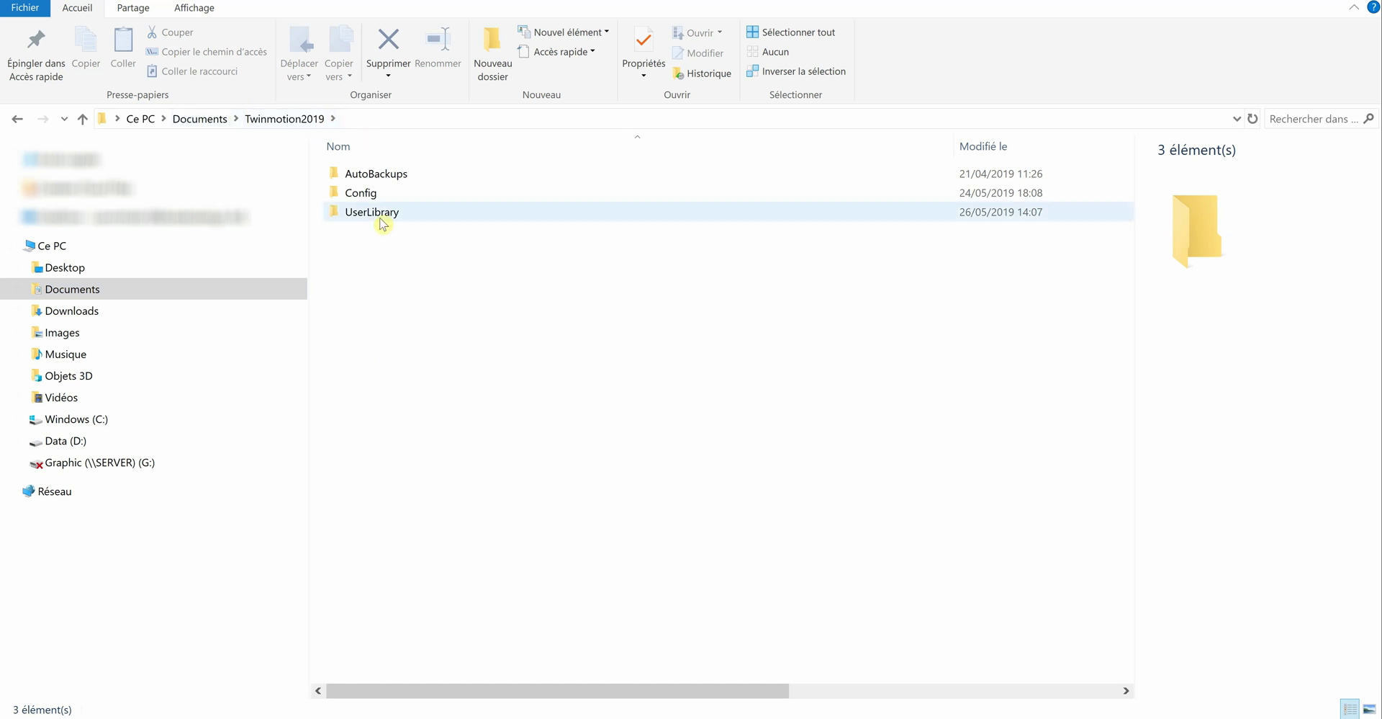
mouse_move(386, 227)
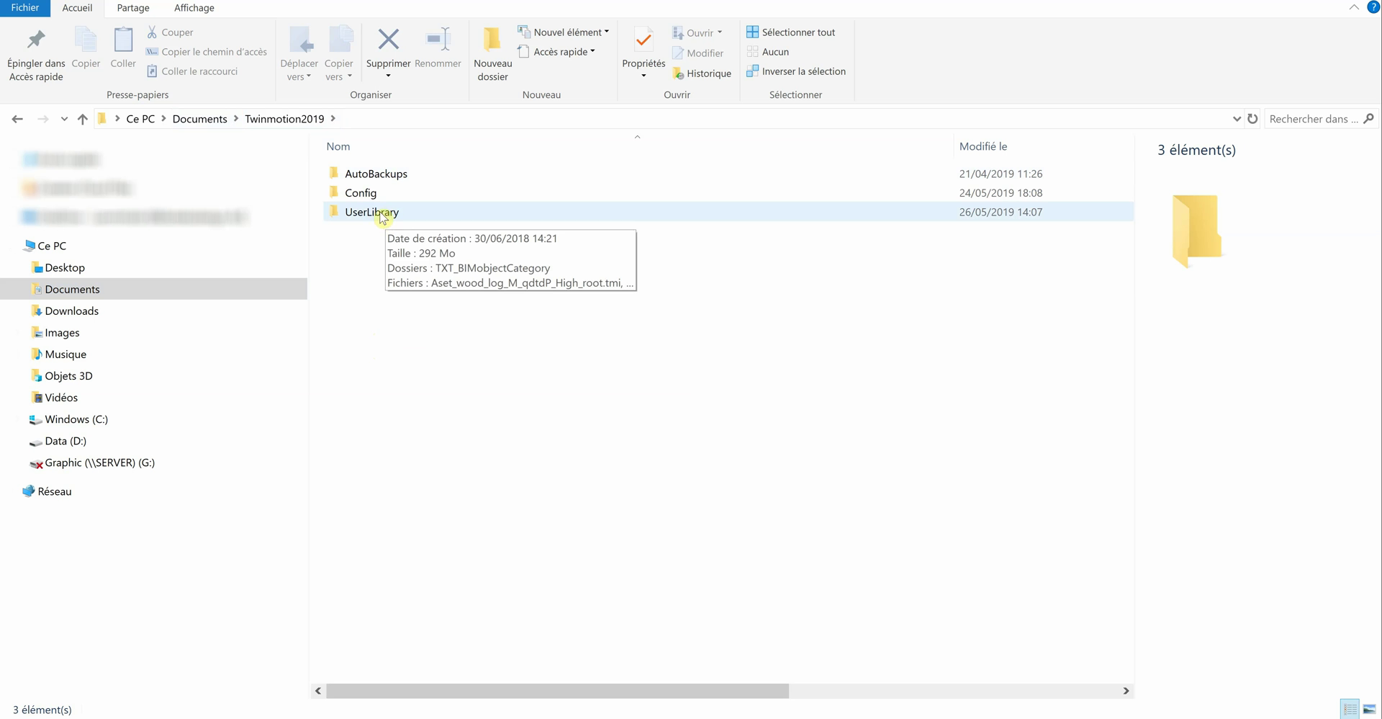
double_click(381, 216)
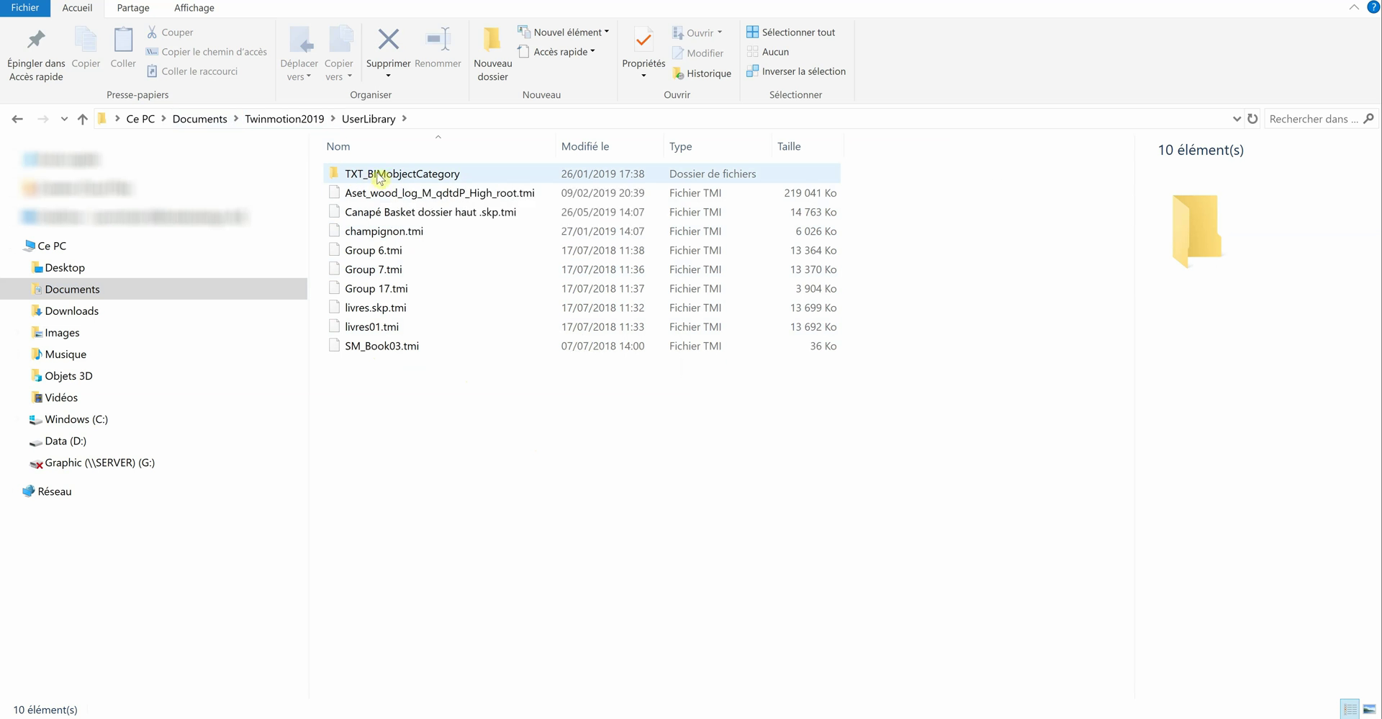
Step: Inspect the Taormina chair's TMI file in the TXT_BIMobjectCategory folder and return to the UserLibrary folder
mouse_move(379, 177)
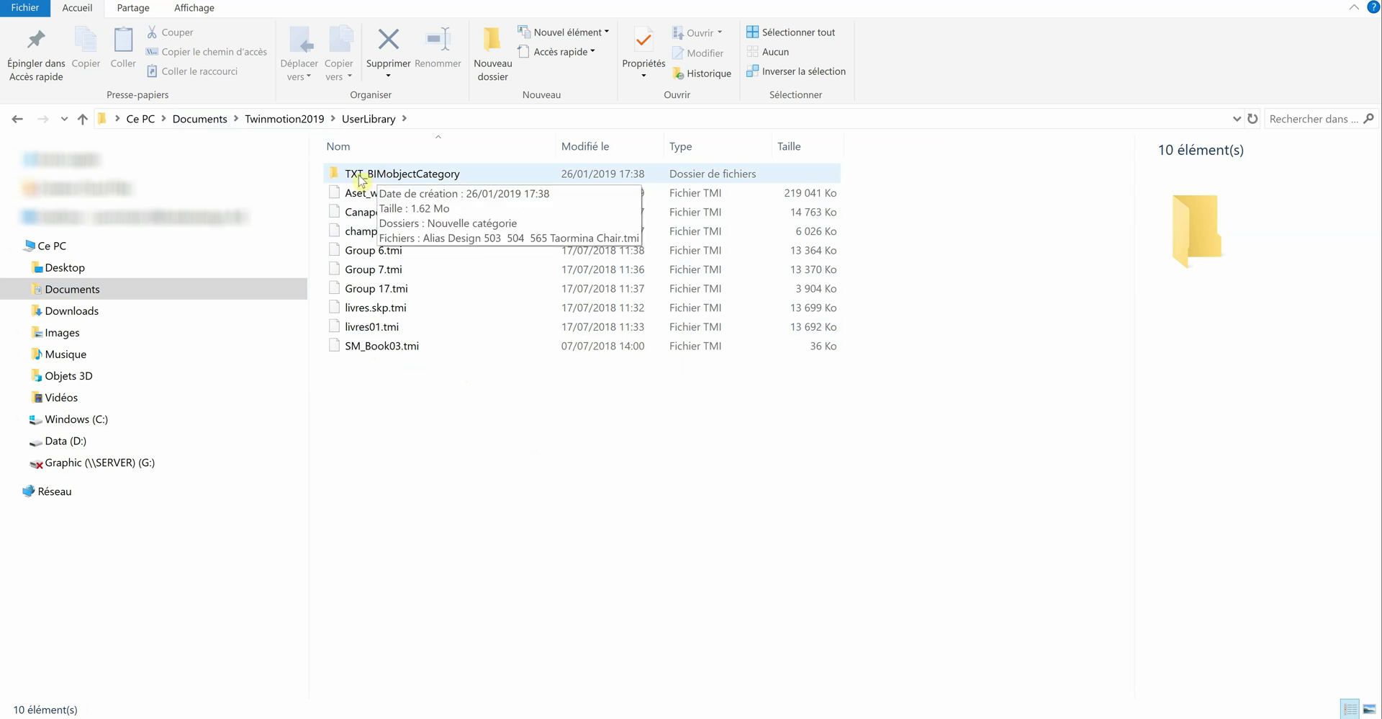
double_click(425, 180)
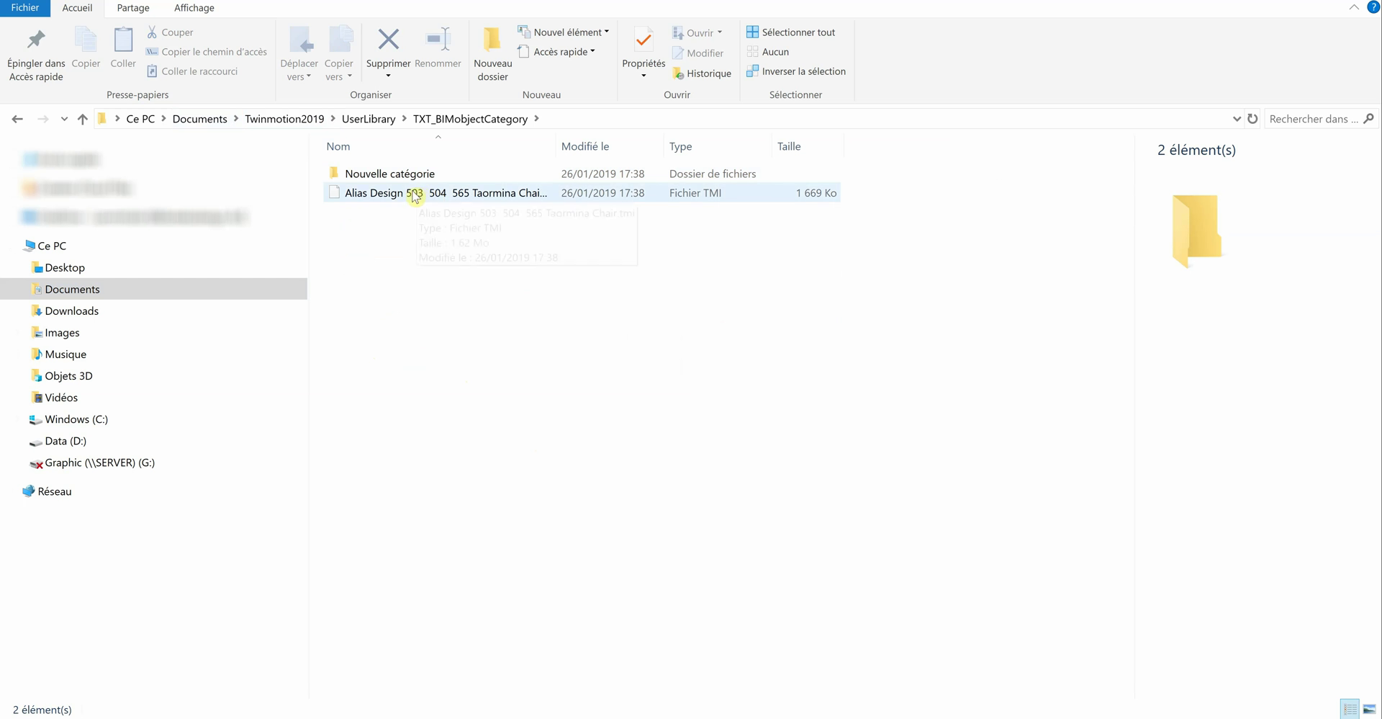
left_click(415, 194)
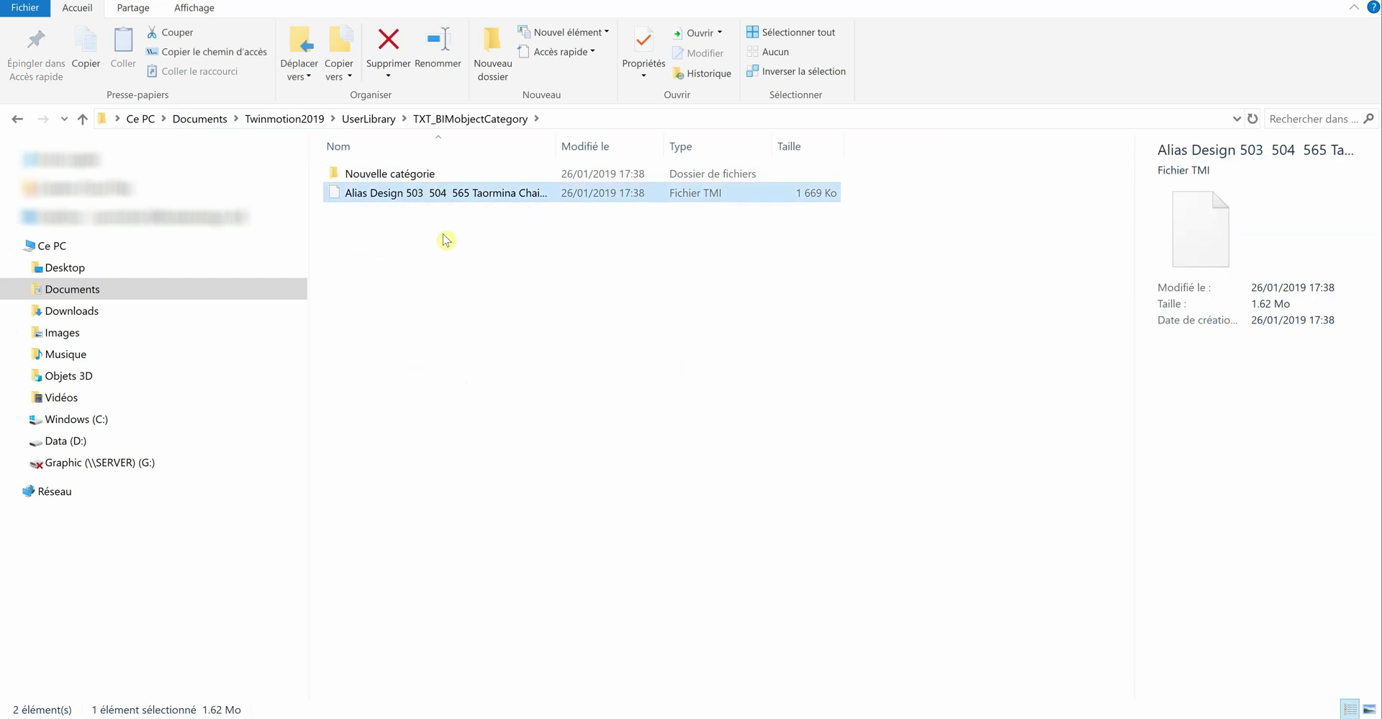
left_click(348, 123)
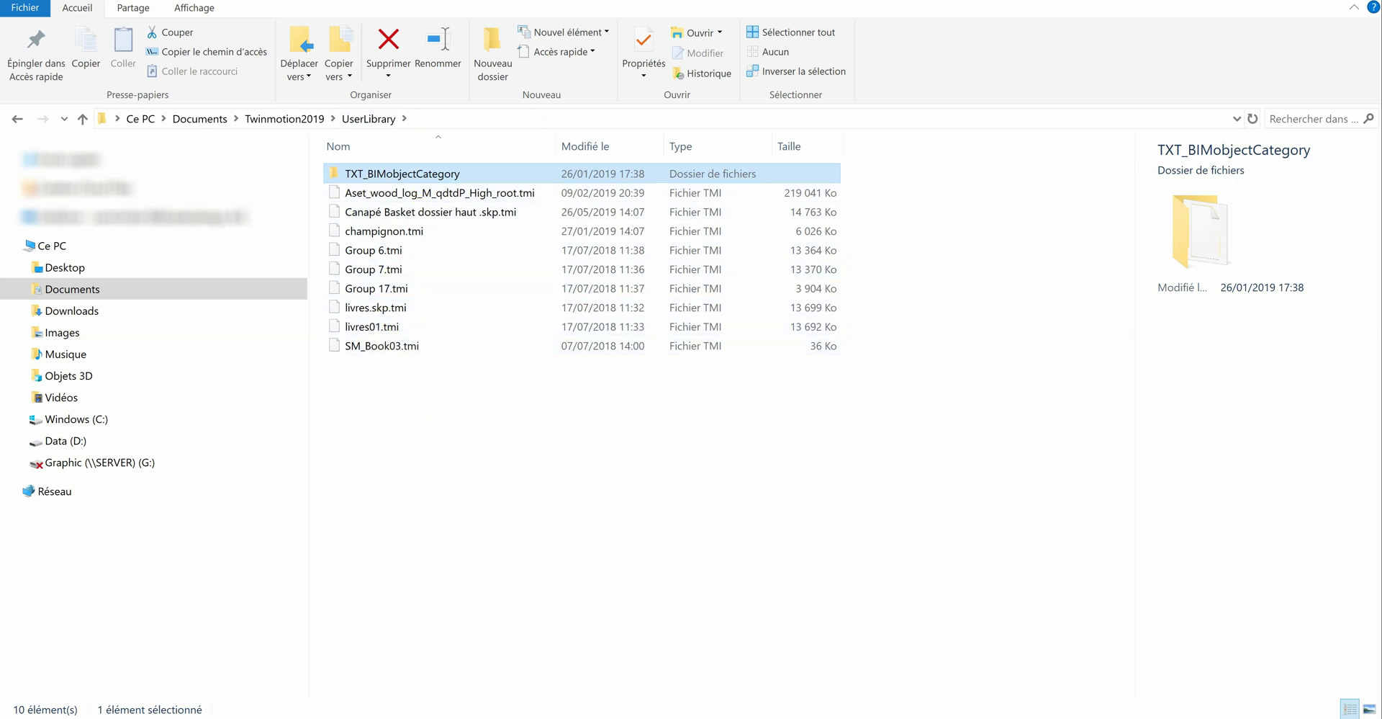
Step: Switch back to Twinmotion, import chauffeuse coco.skp from the Softline folder as geometry, and focus on the imported armchair
key("alt+Tab")
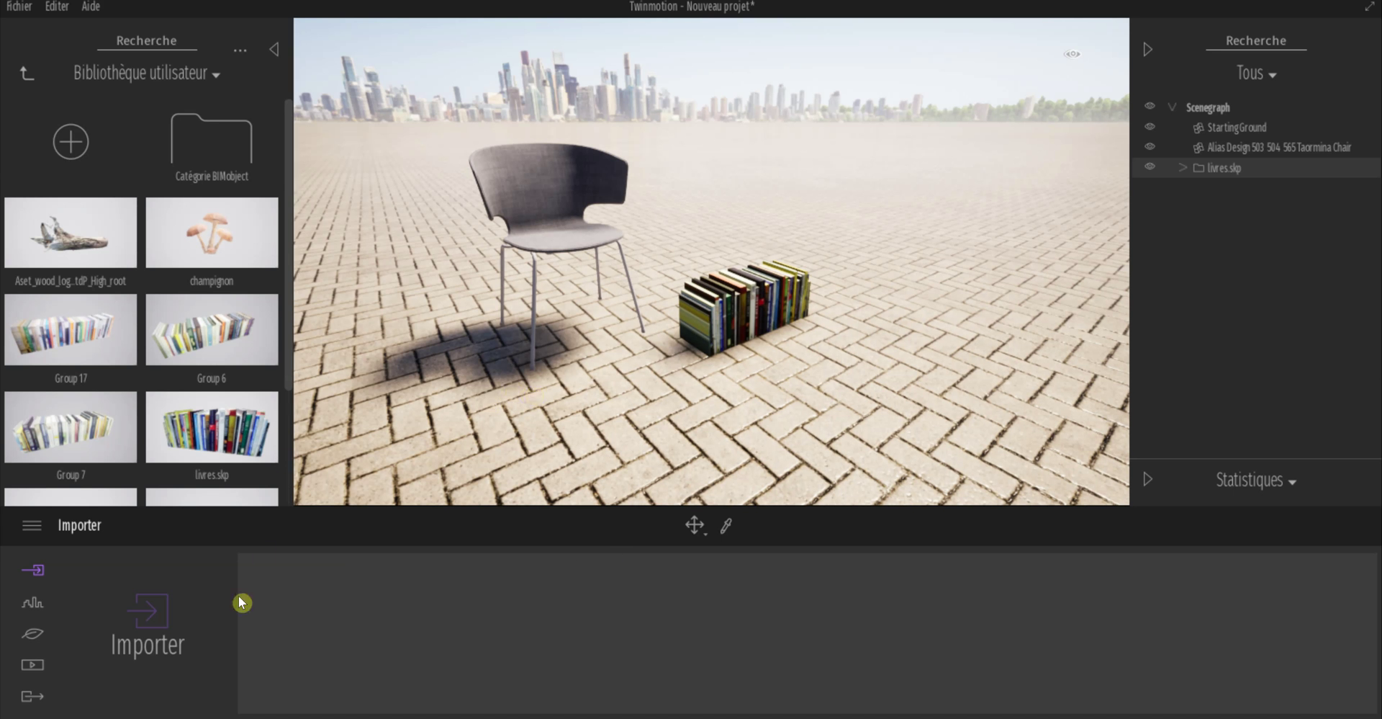
left_click(158, 620)
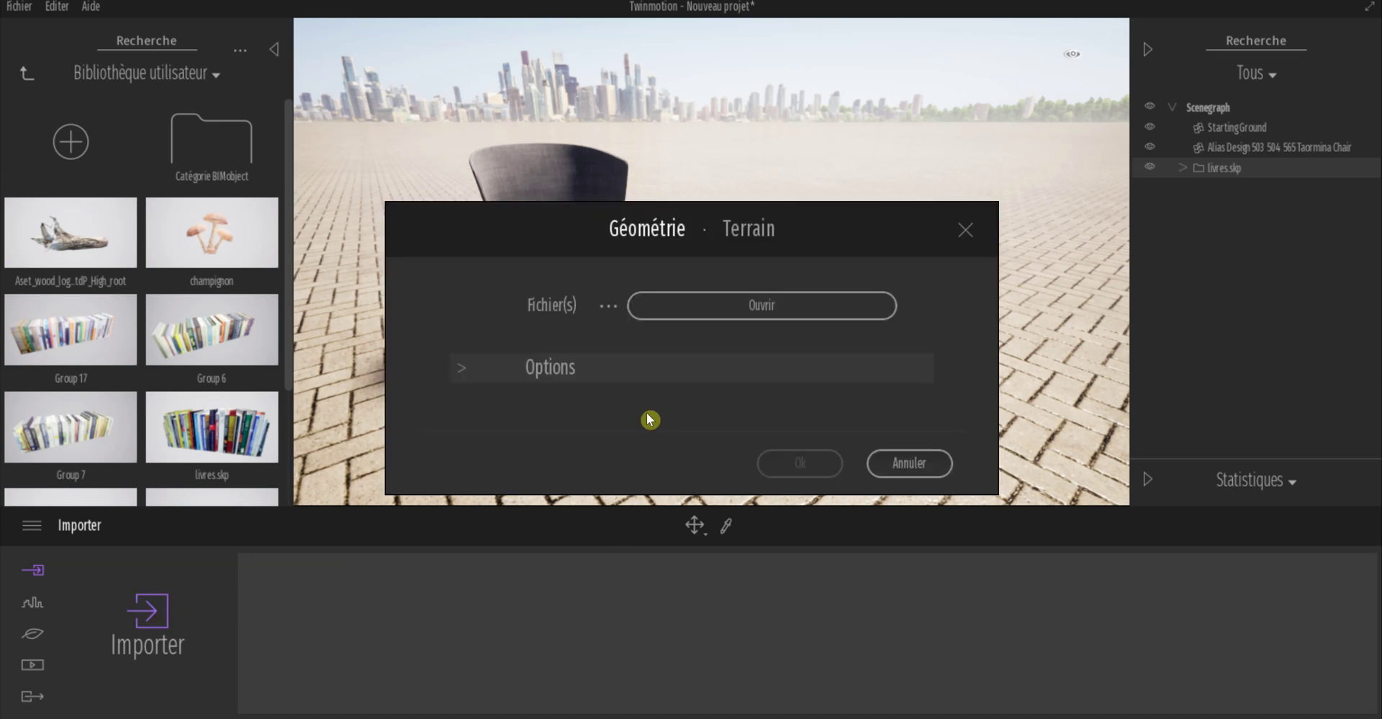
left_click(763, 306)
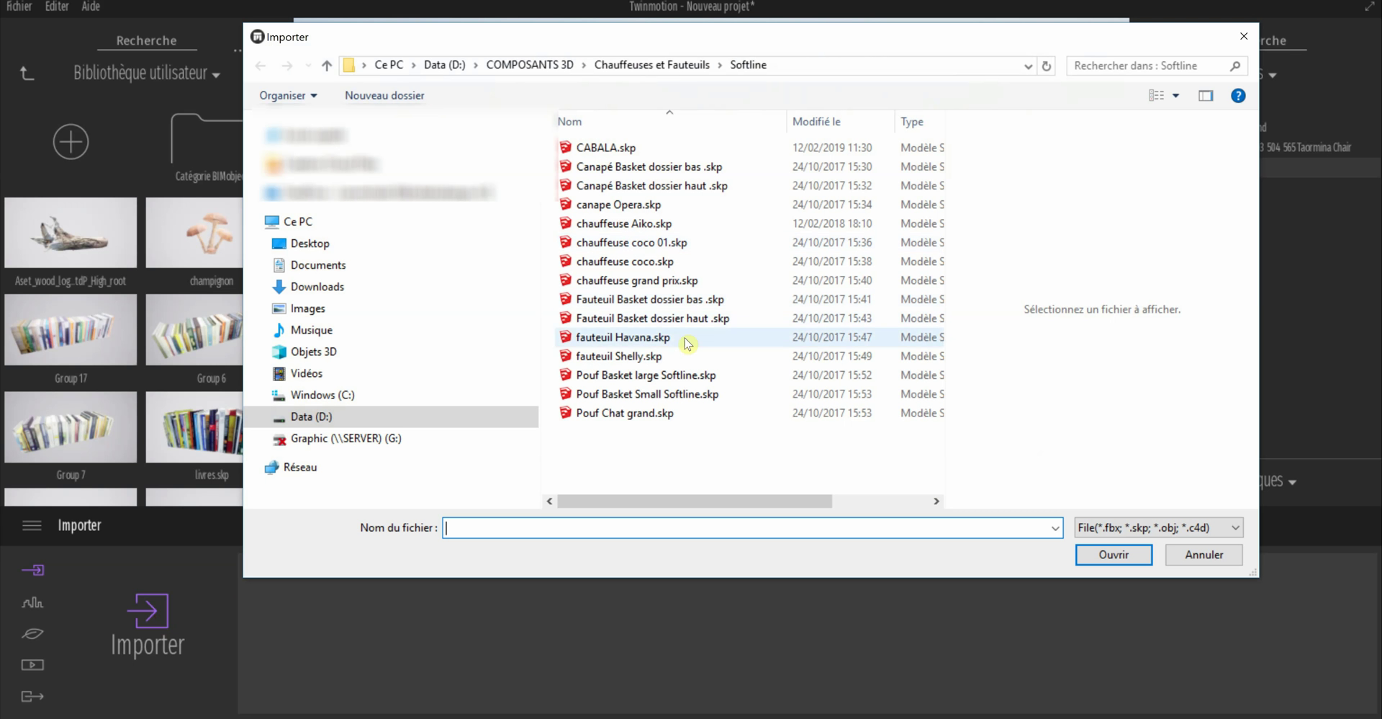
left_click(630, 262)
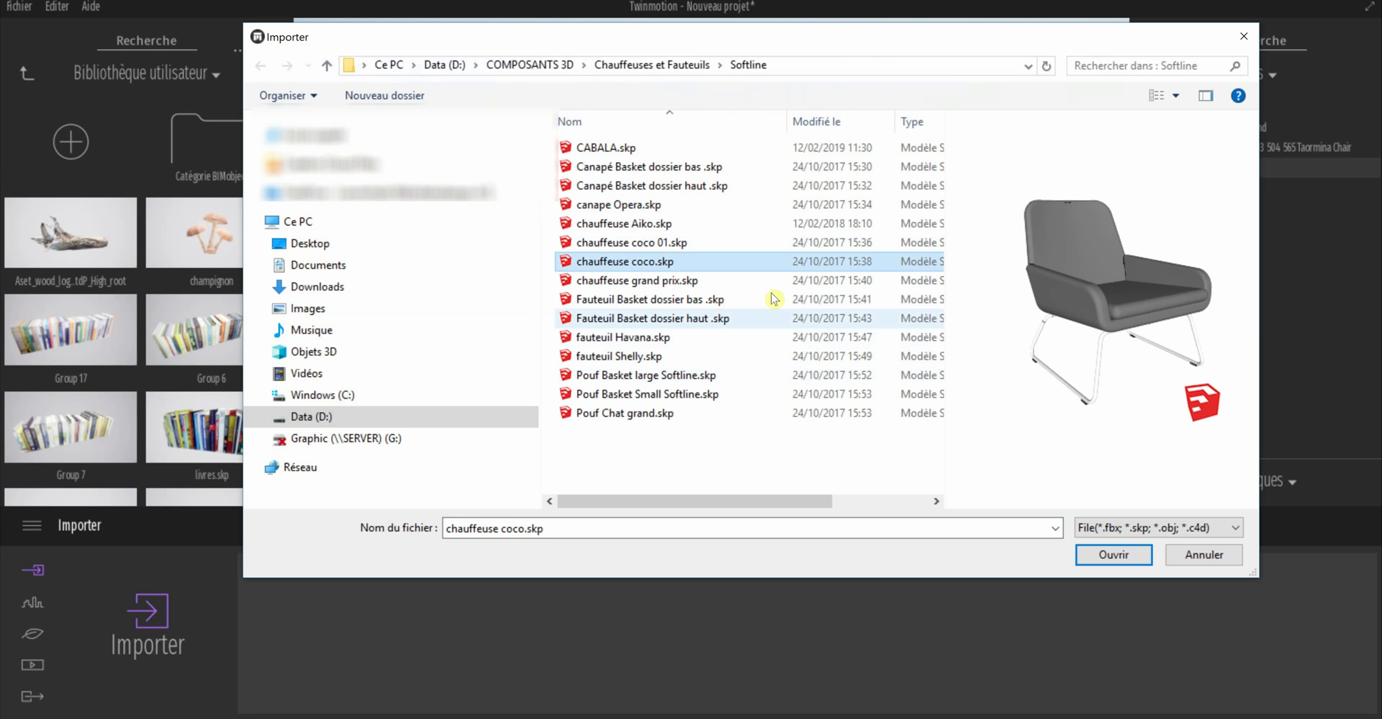
left_click(1113, 555)
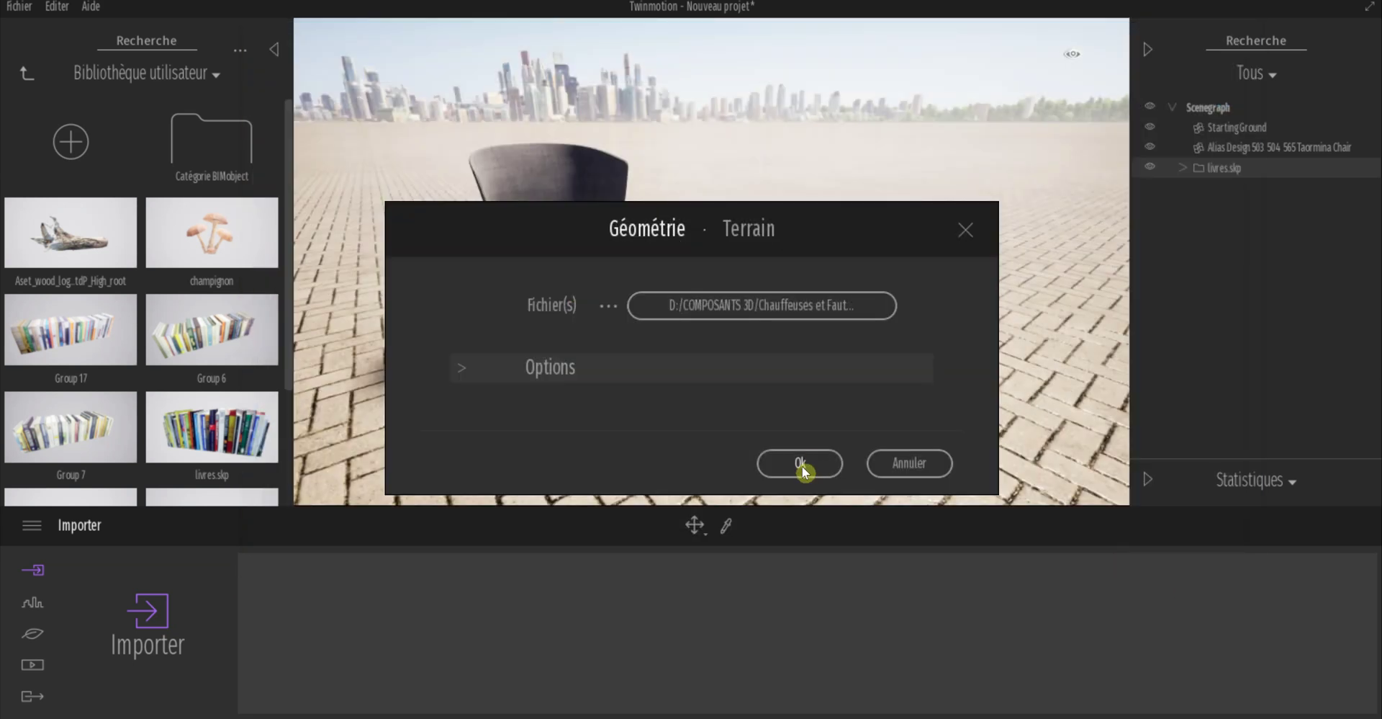
left_click(802, 463)
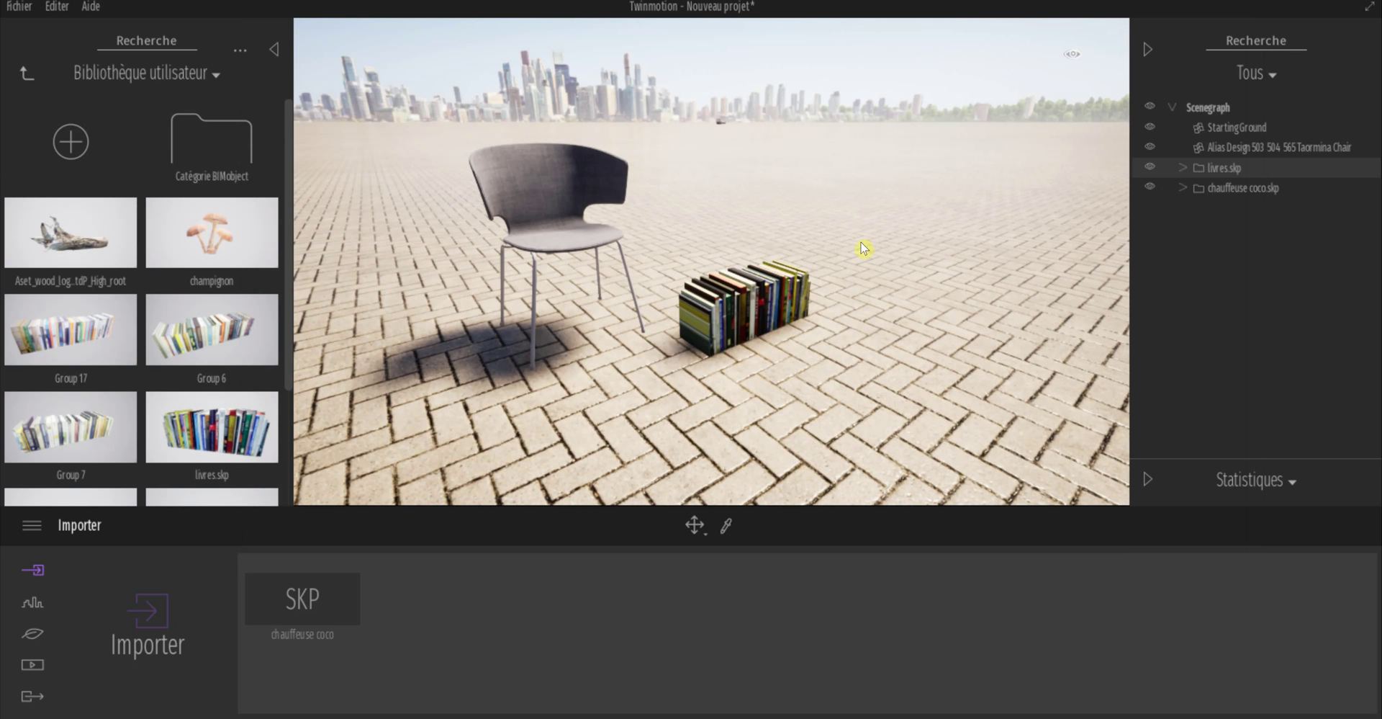
left_click(1233, 189)
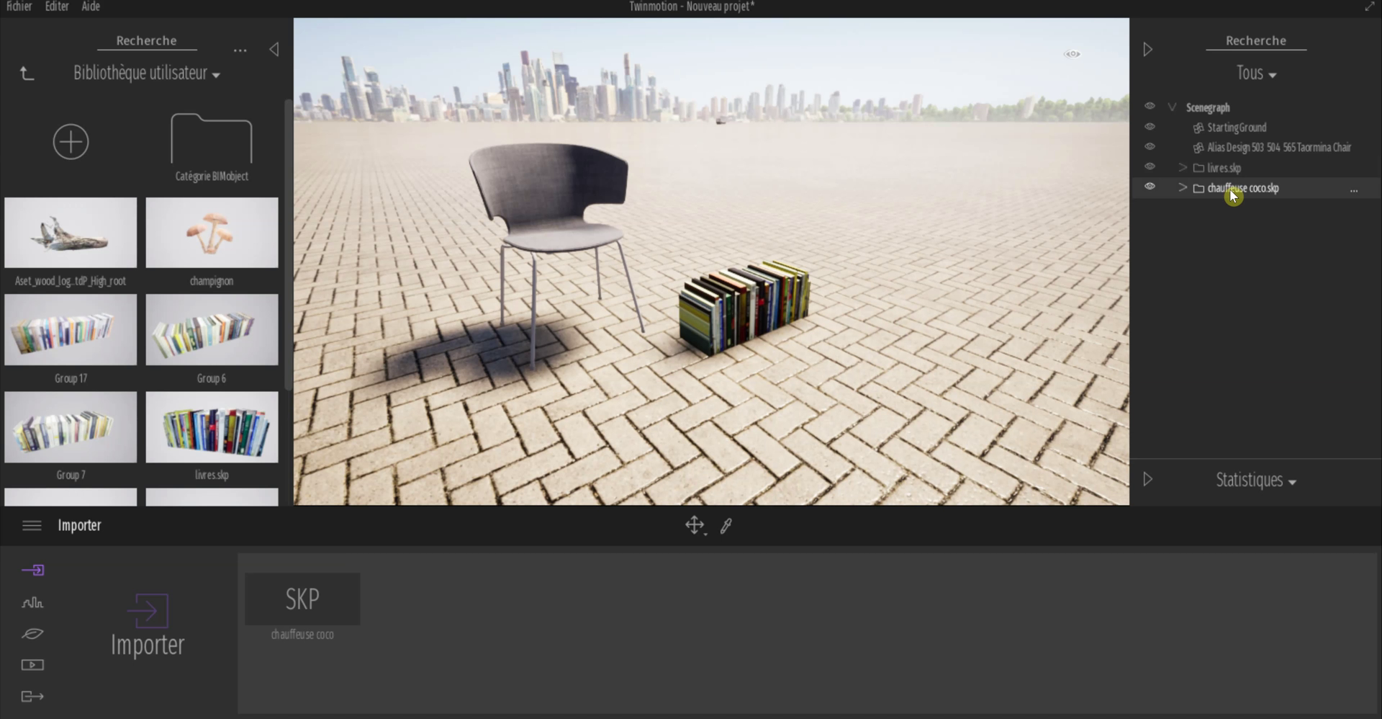
double_click(1233, 188)
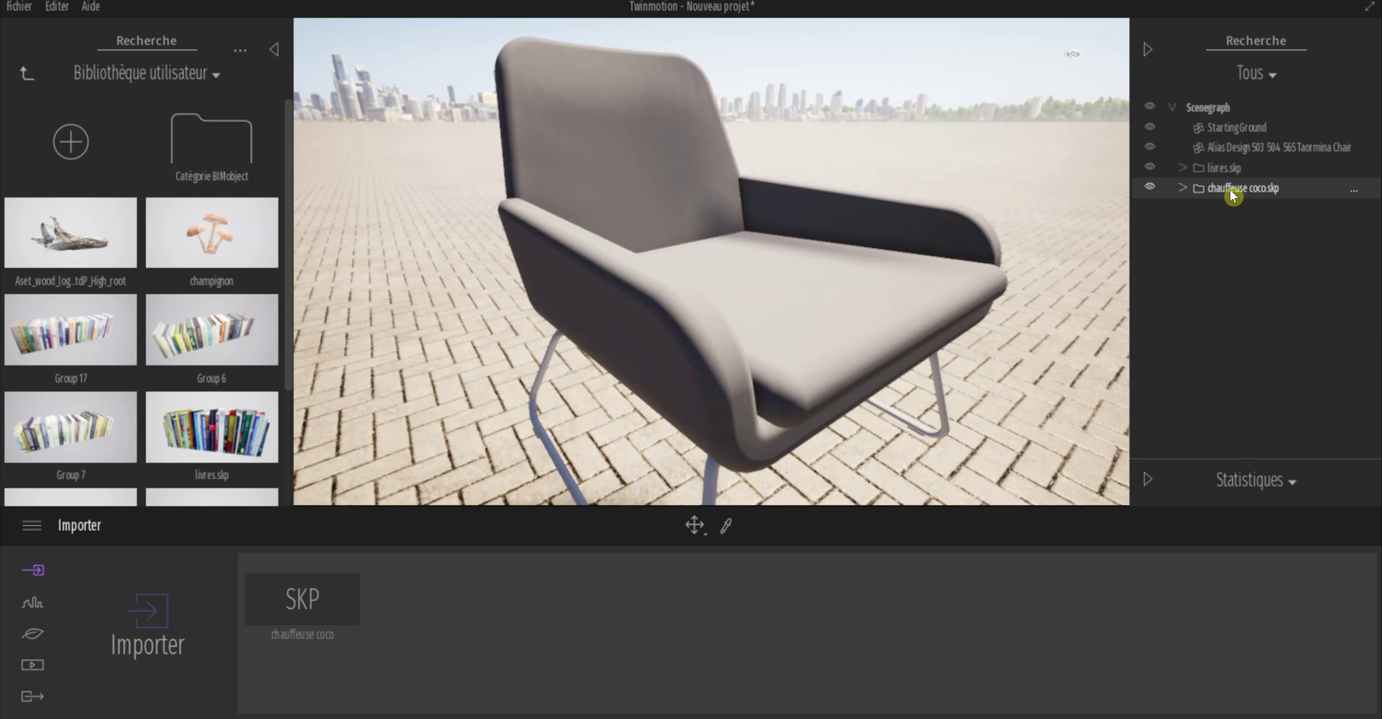
Step: Try to raise only the armchair's upholstered shell slightly above its frame
scroll(722, 209, "down", 3)
scroll(723, 219, "down", 3)
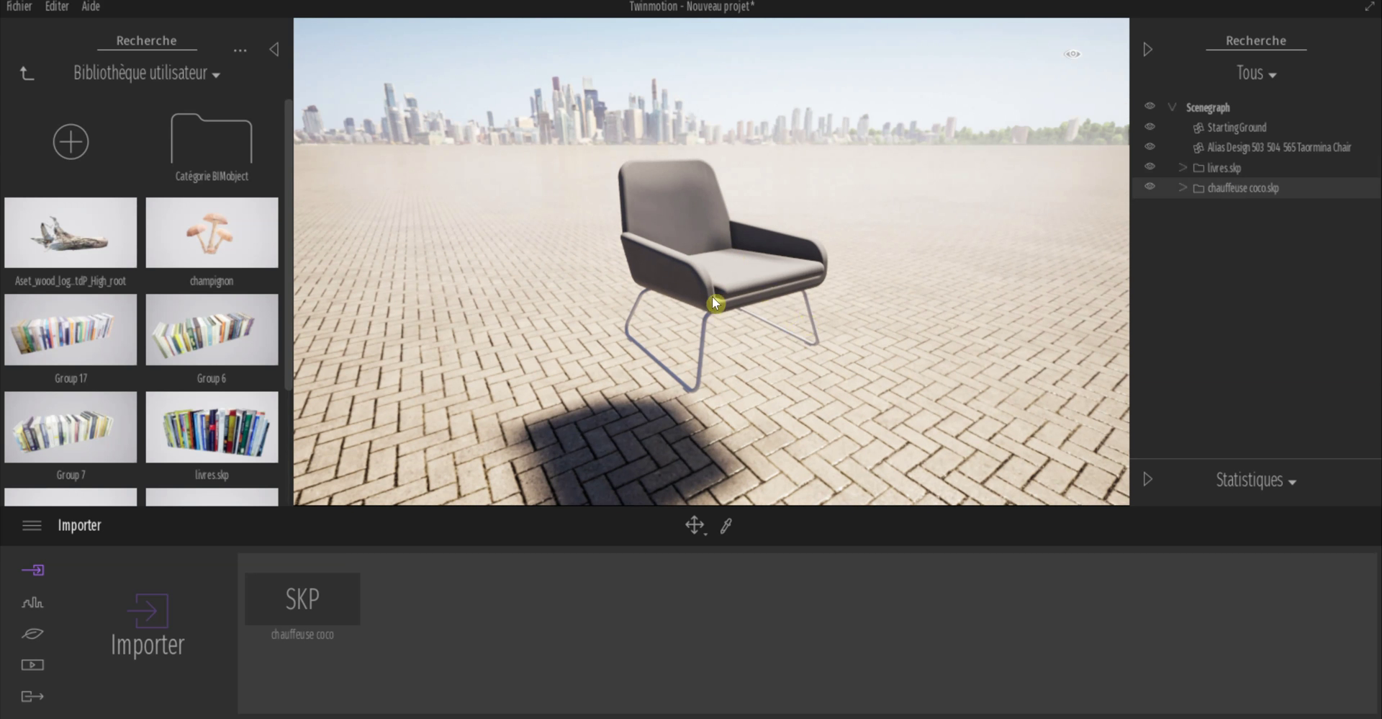
left_click(713, 297)
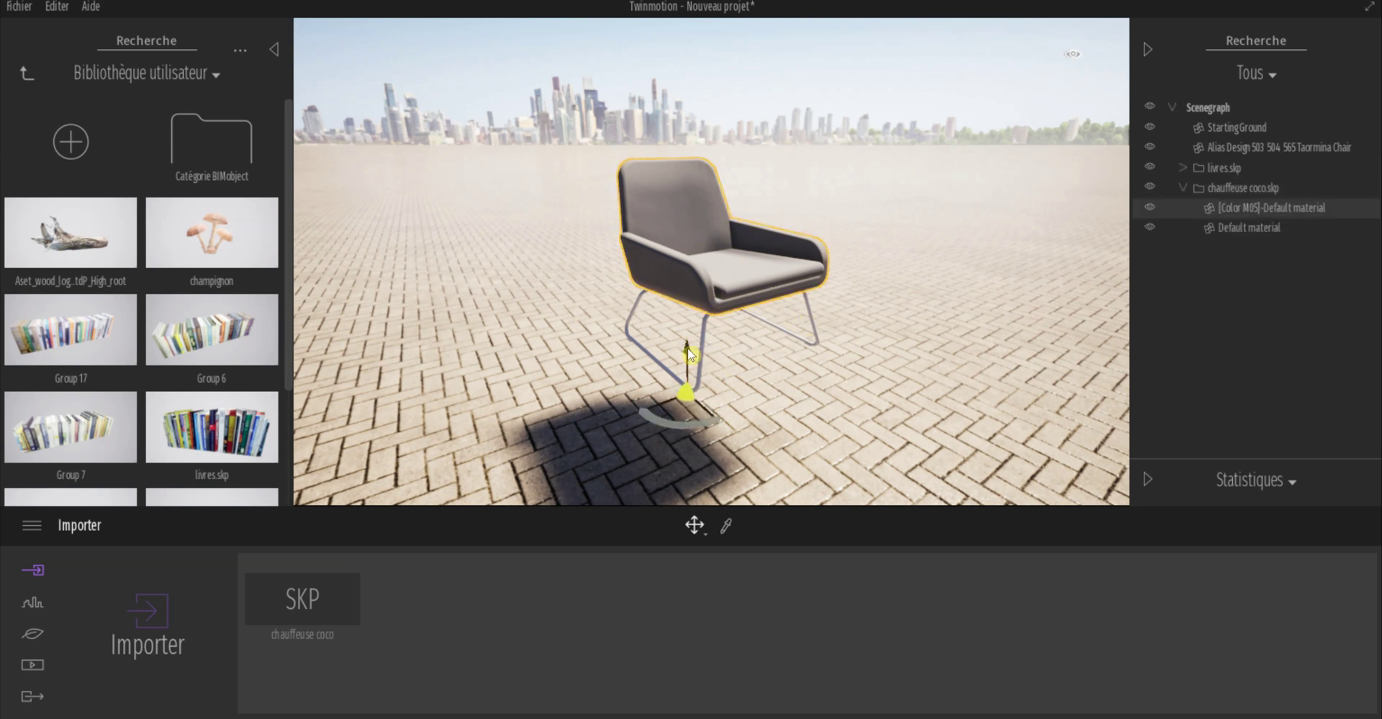
mouse_move(687, 349)
left_mouse_down()
mouse_move(684, 373)
mouse_move(685, 343)
left_mouse_up()
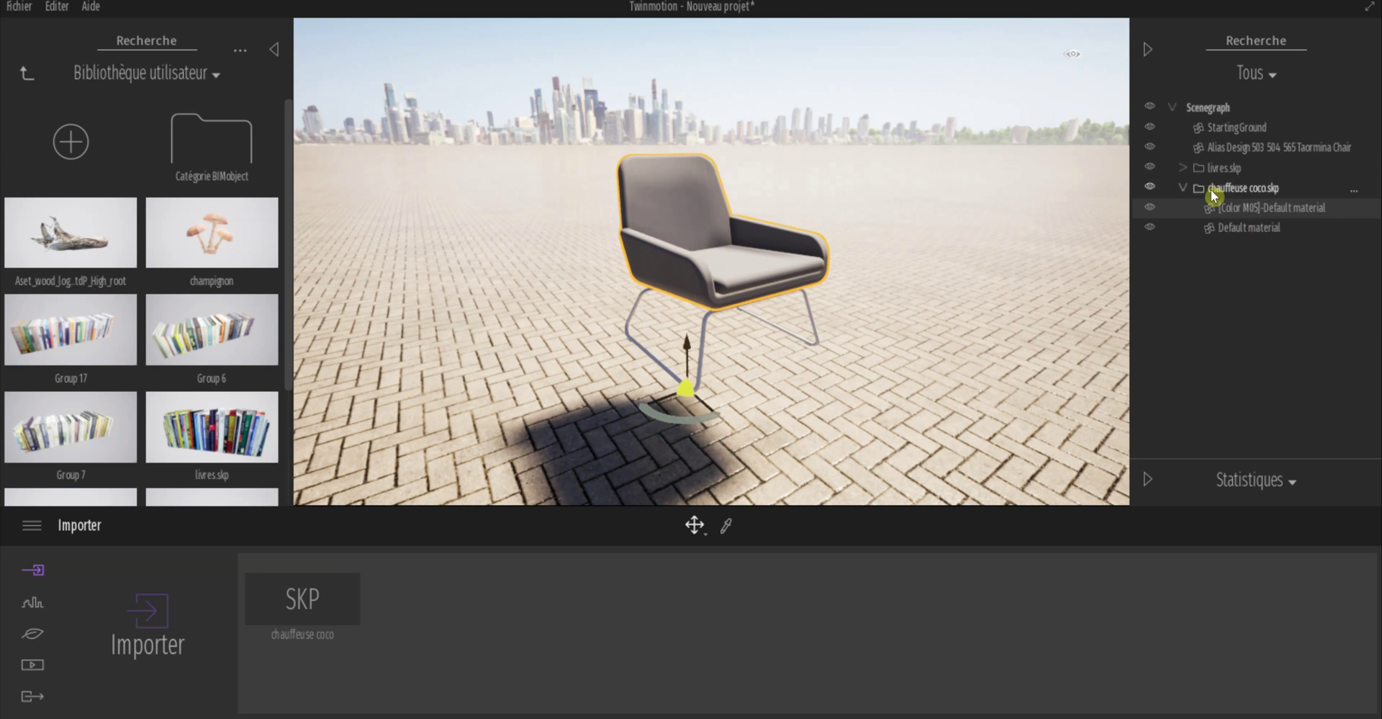
left_click(1231, 207)
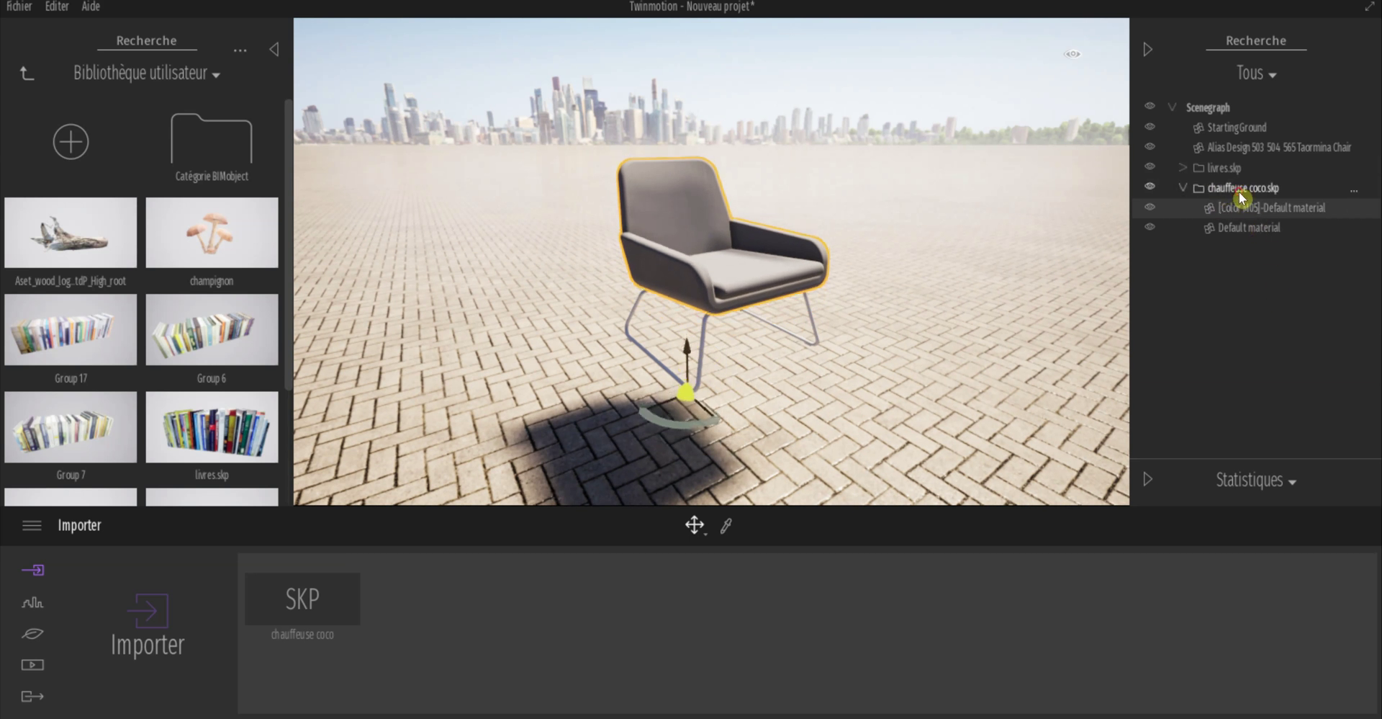
Step: Select the whole chauffeuse coco.skp container and lower the armchair until its legs rest on the paving
left_click(1228, 192)
left_click(689, 349)
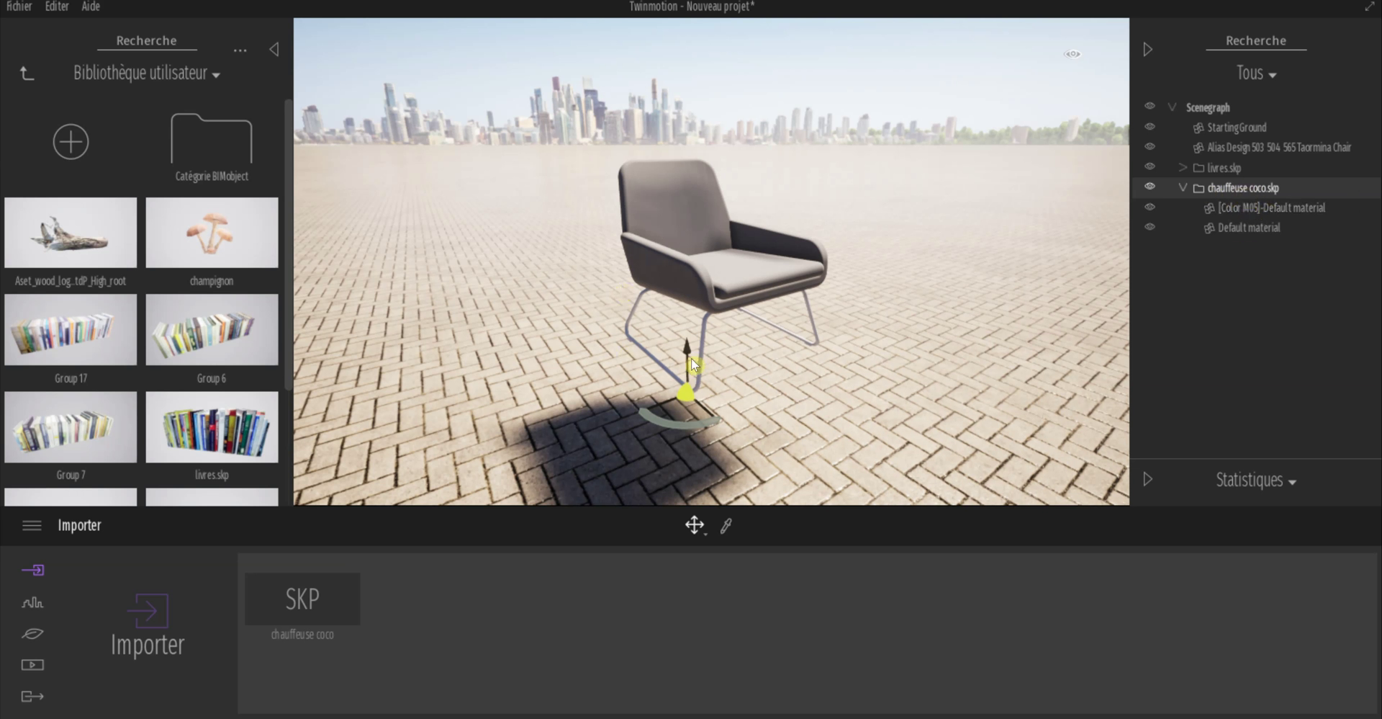
left_click_drag(689, 351, 679, 452)
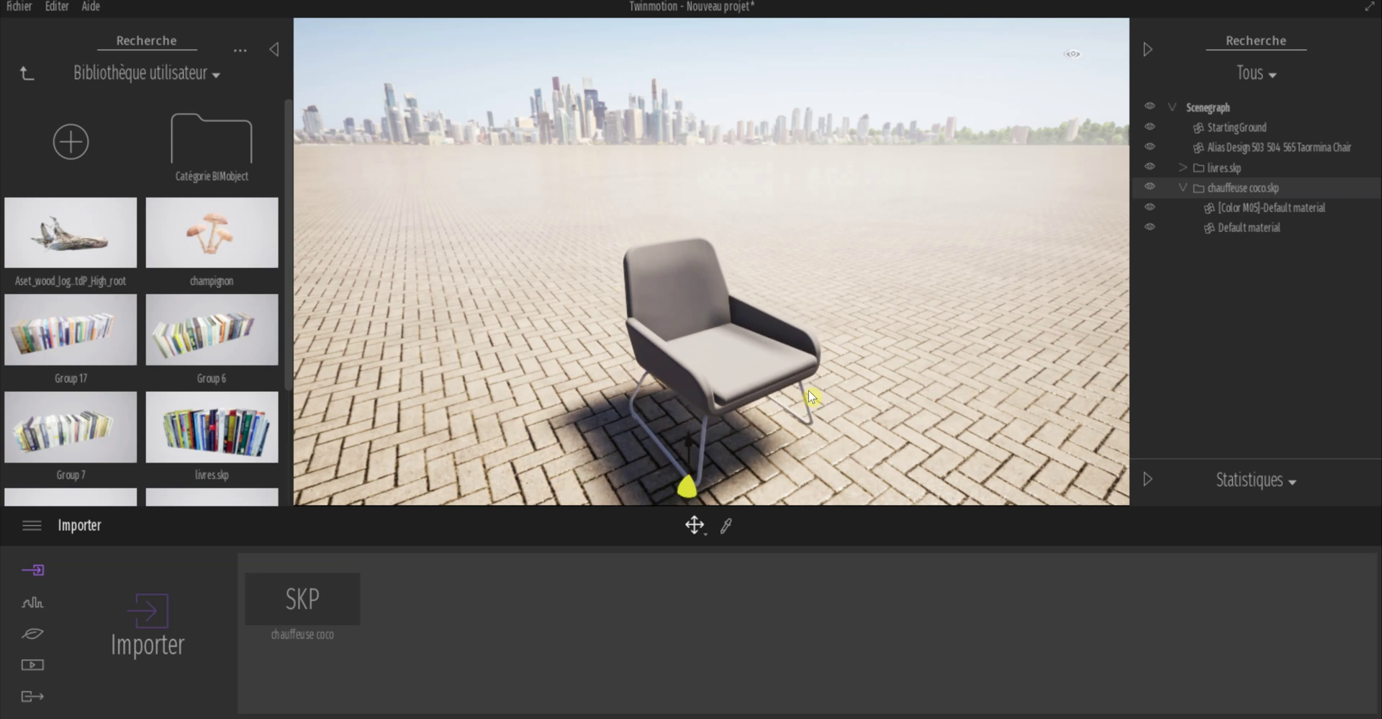
left_click(796, 254)
scroll(577, 238, "down", 5)
scroll(735, 337, "up", 5)
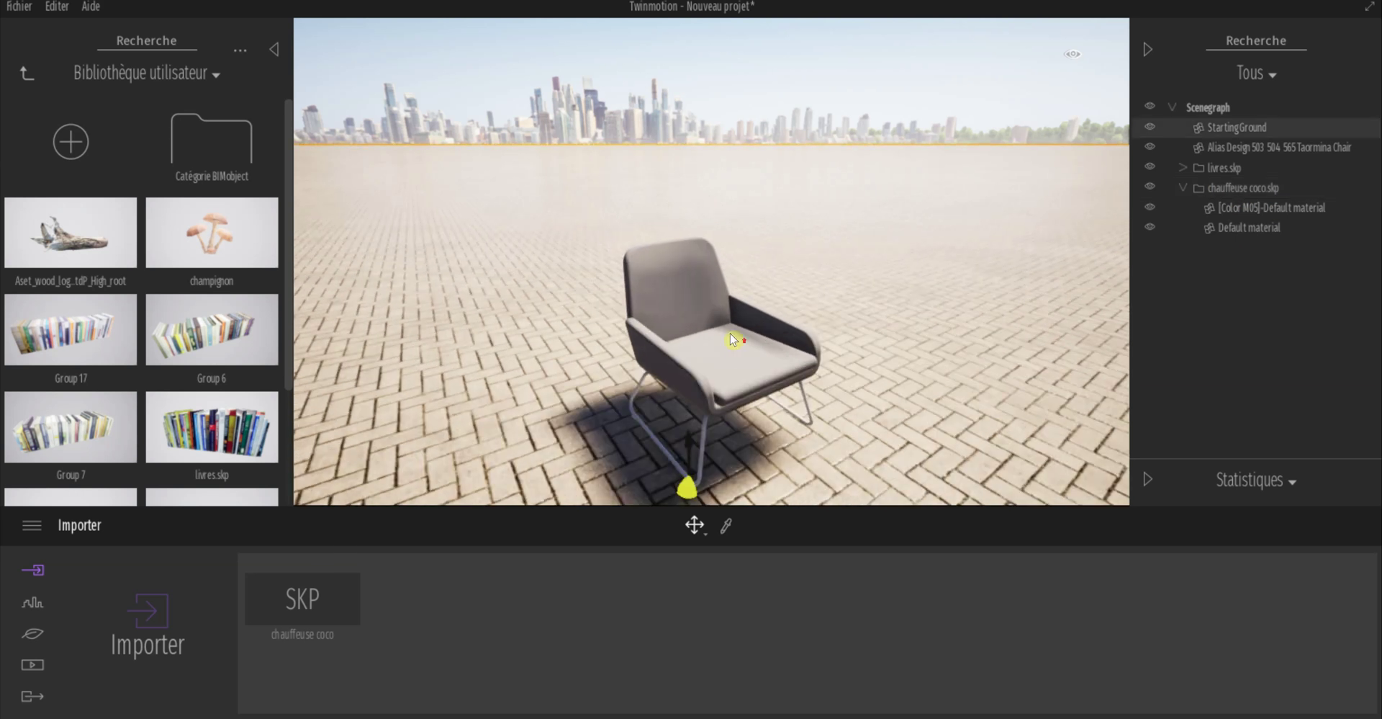
scroll(733, 338, "down", 2)
Step: Add the chauffeuse coco.skp container to the user library and bring its new thumbnail into view
left_click(1243, 188)
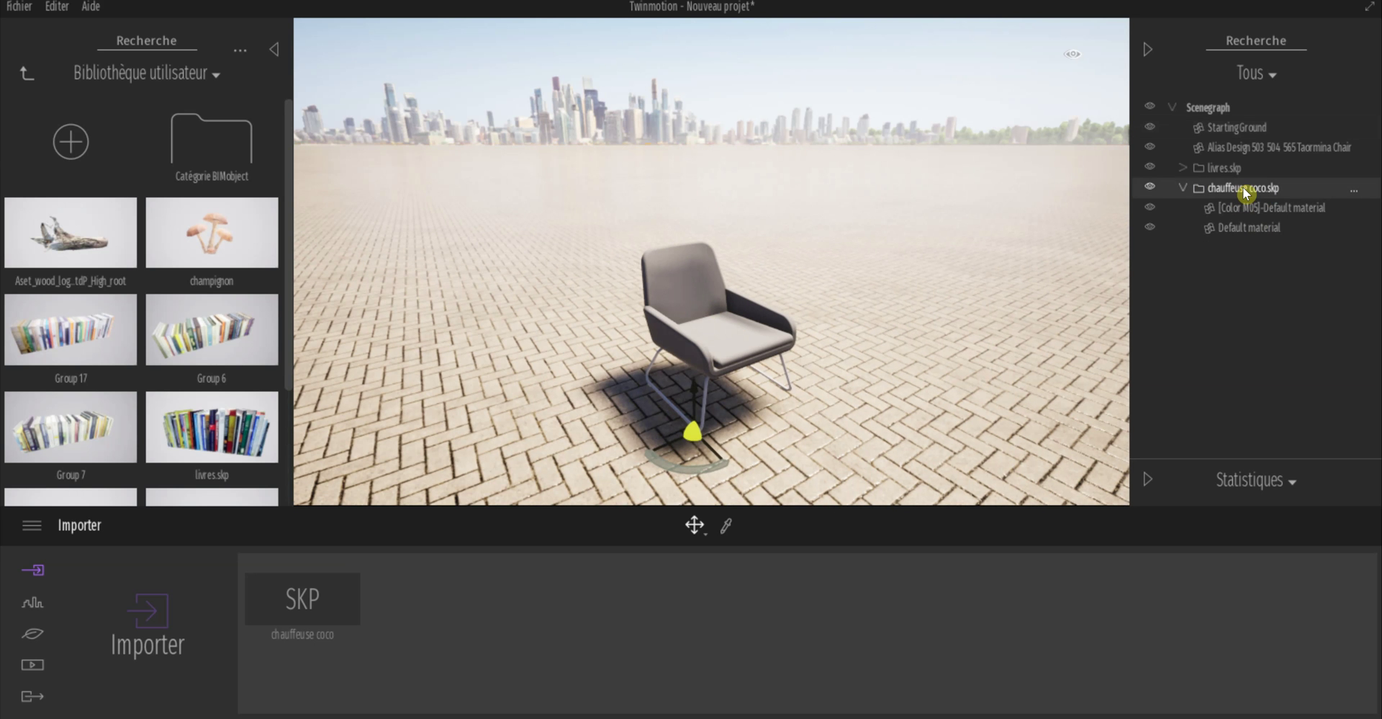
right_click(1242, 187)
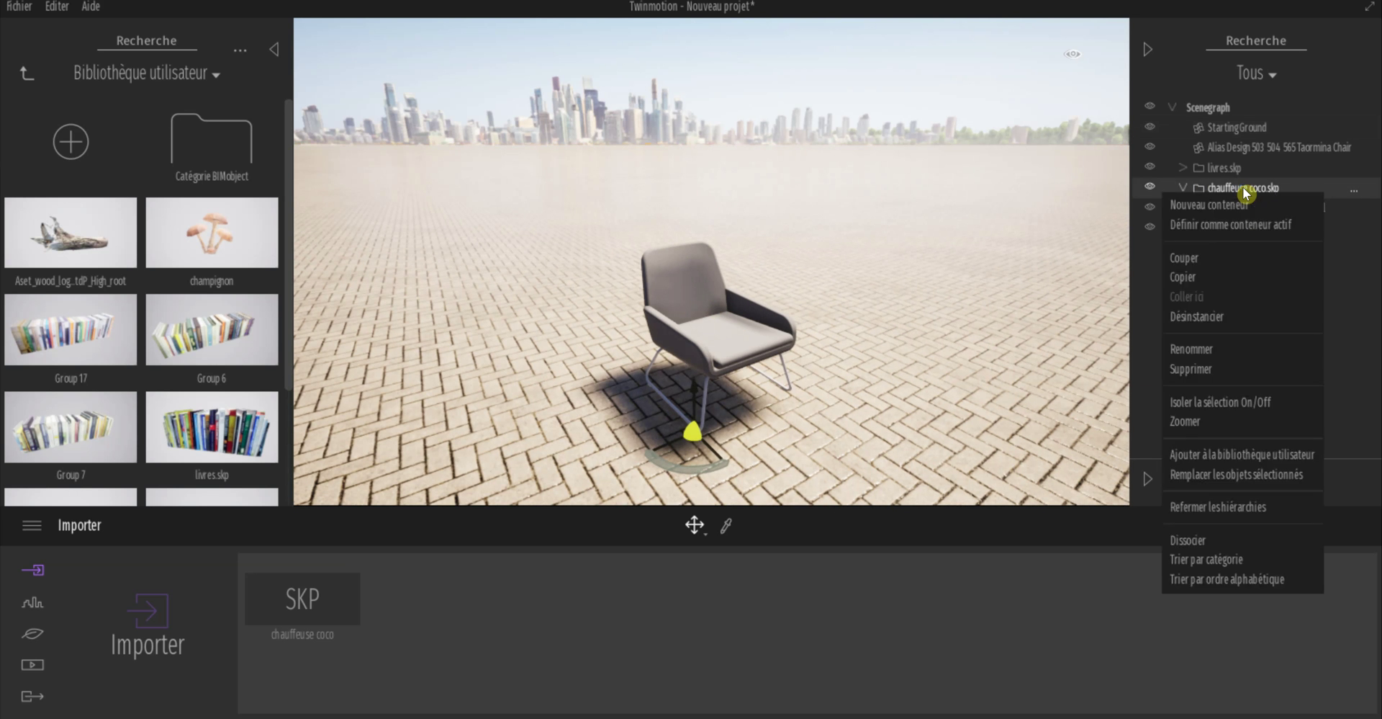
left_click(1249, 453)
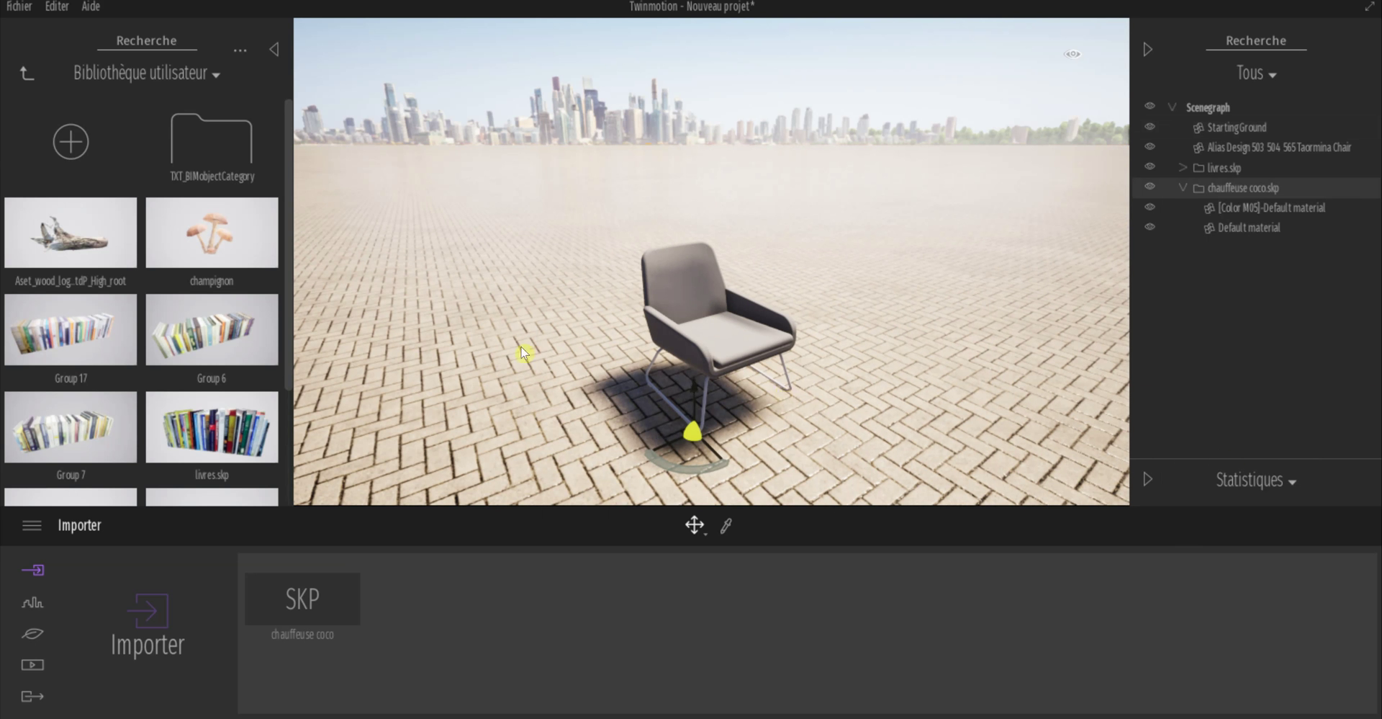
scroll(204, 266, "down", 4)
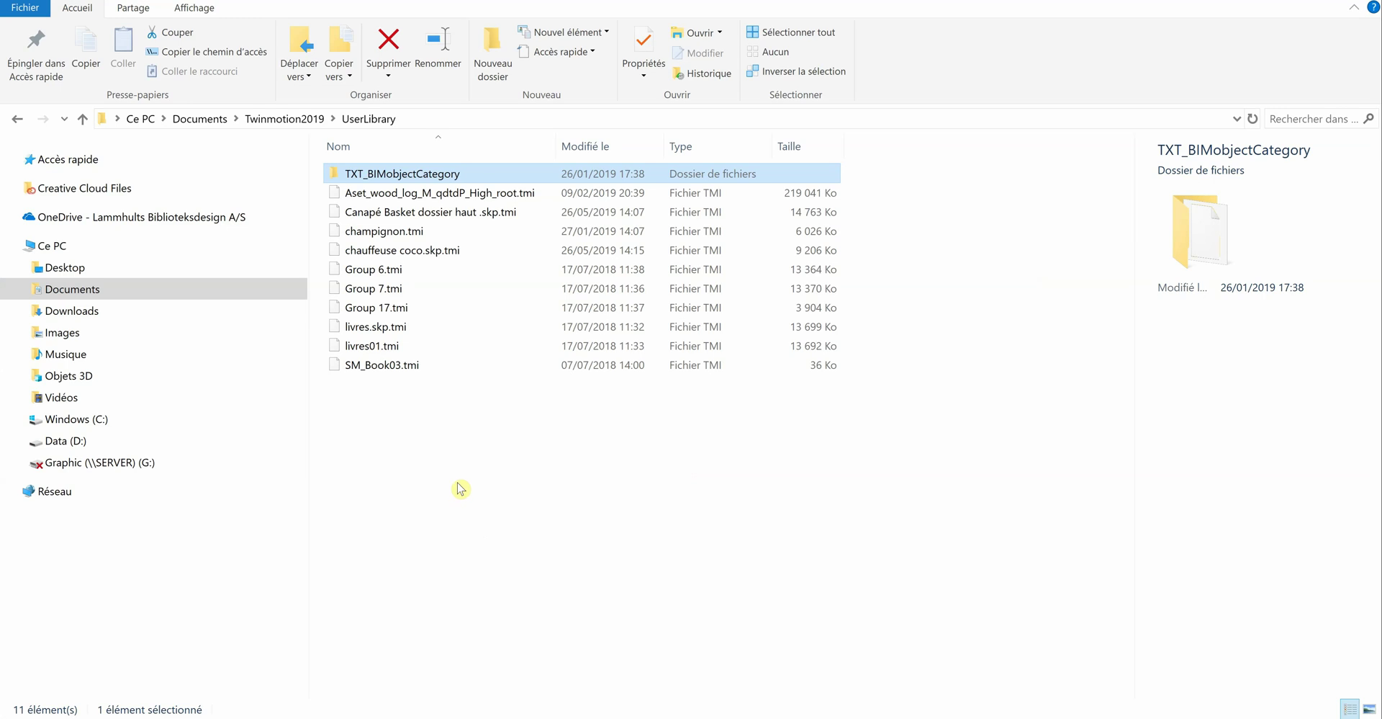
Step: Switch to File Explorer and locate chauffeuse coco.skp.tmi in the UserLibrary folder
left_click(459, 486)
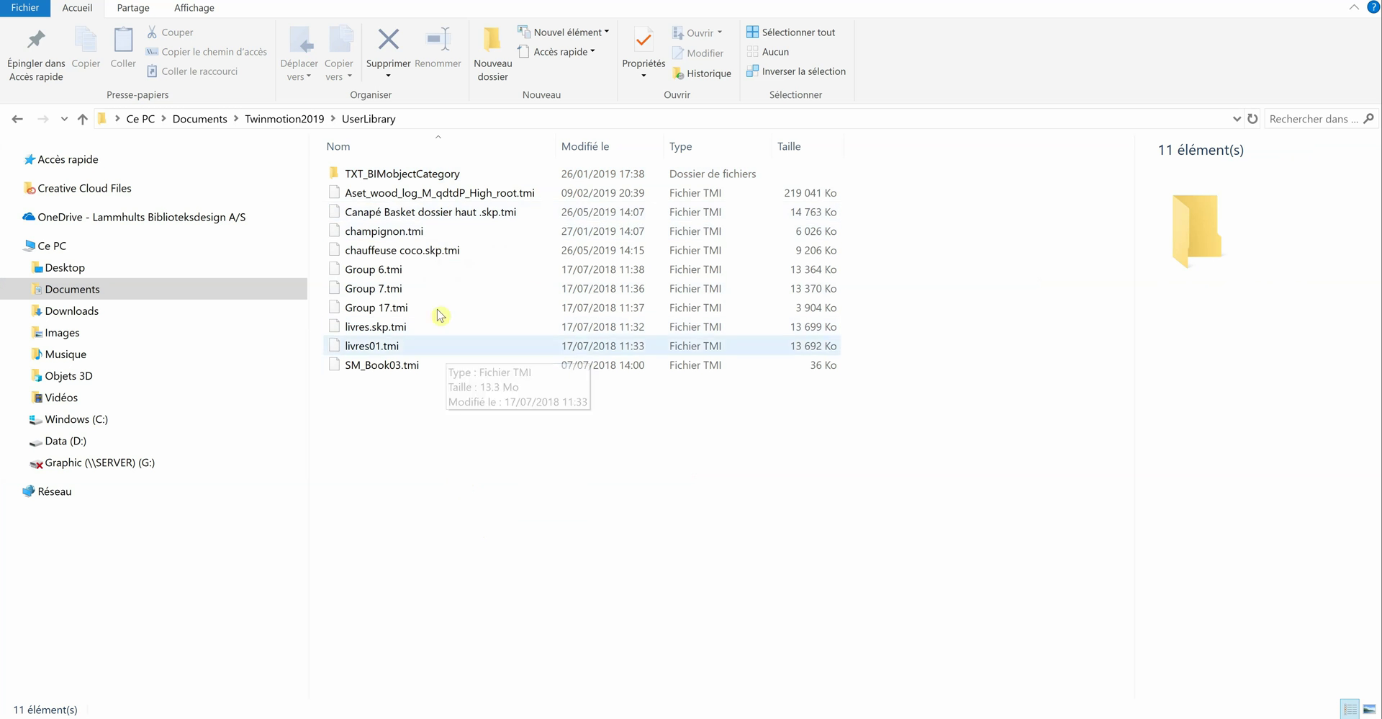
left_click(411, 256)
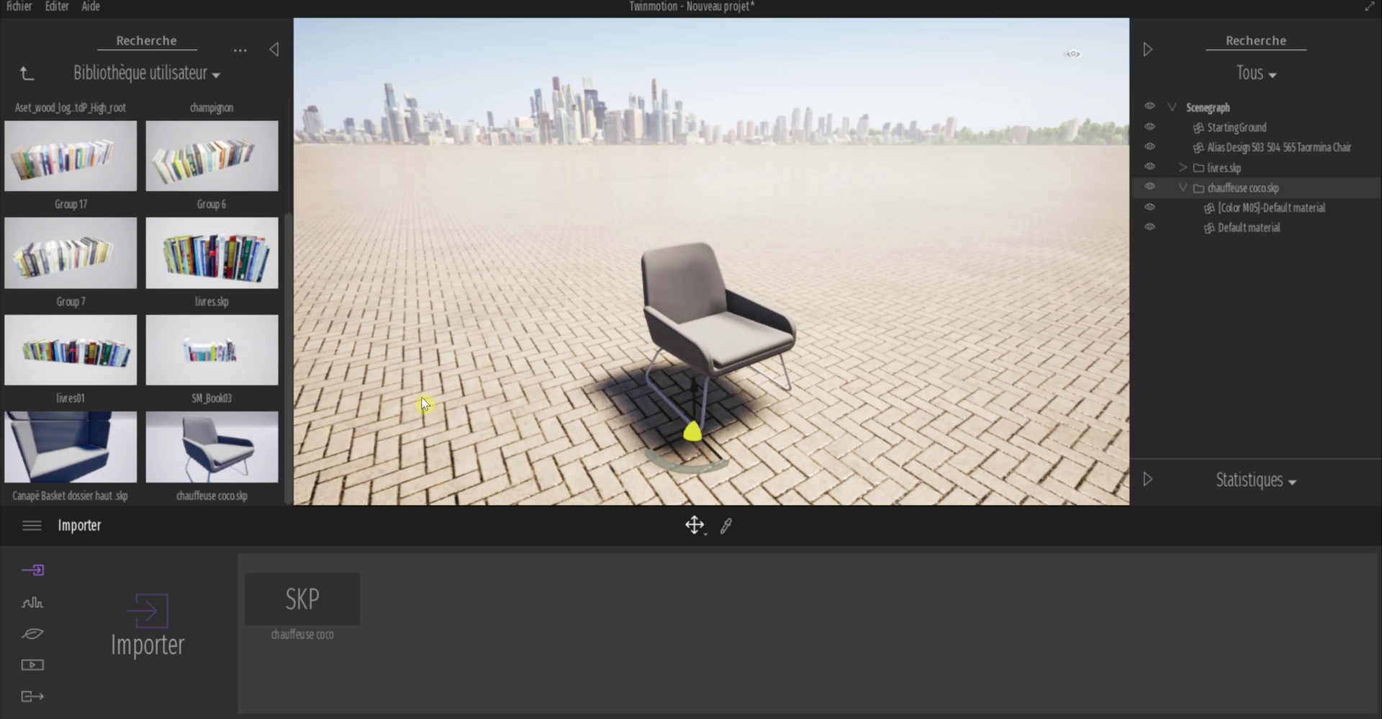
Step: Switch back to Twinmotion and delete the whole chauffeuse coco.skp armchair container from the scene
left_click(747, 370)
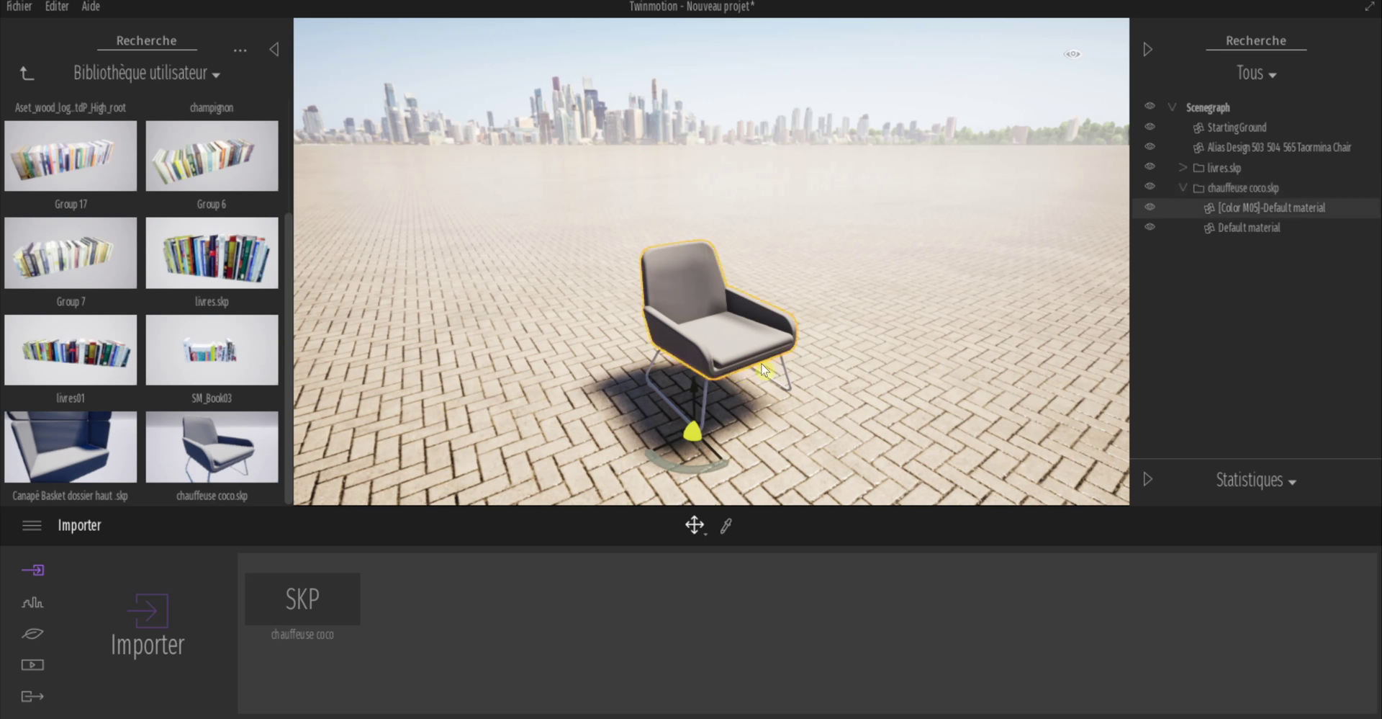
left_click(1236, 188)
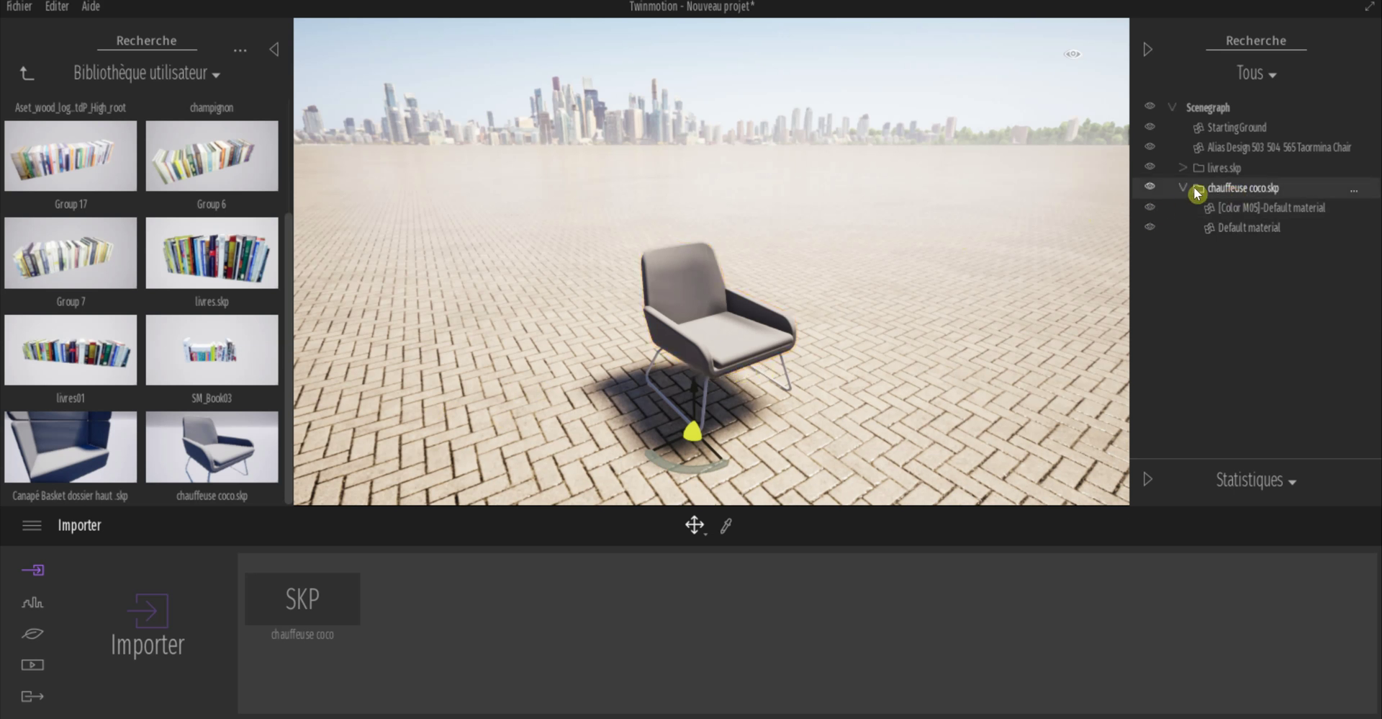
key("Delete")
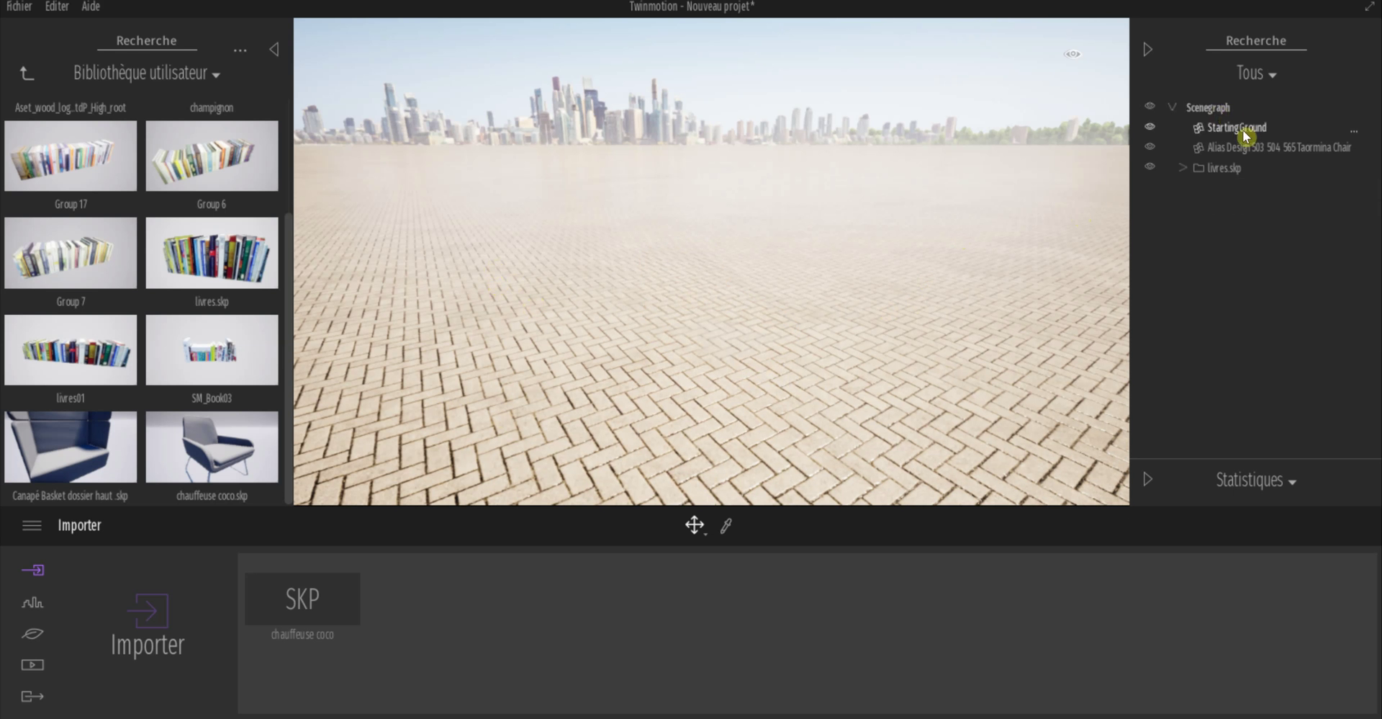
Step: Focus on the Taormina chair and place chauffeuse coco.skp from the user library on the ground beside it
left_click(1234, 148)
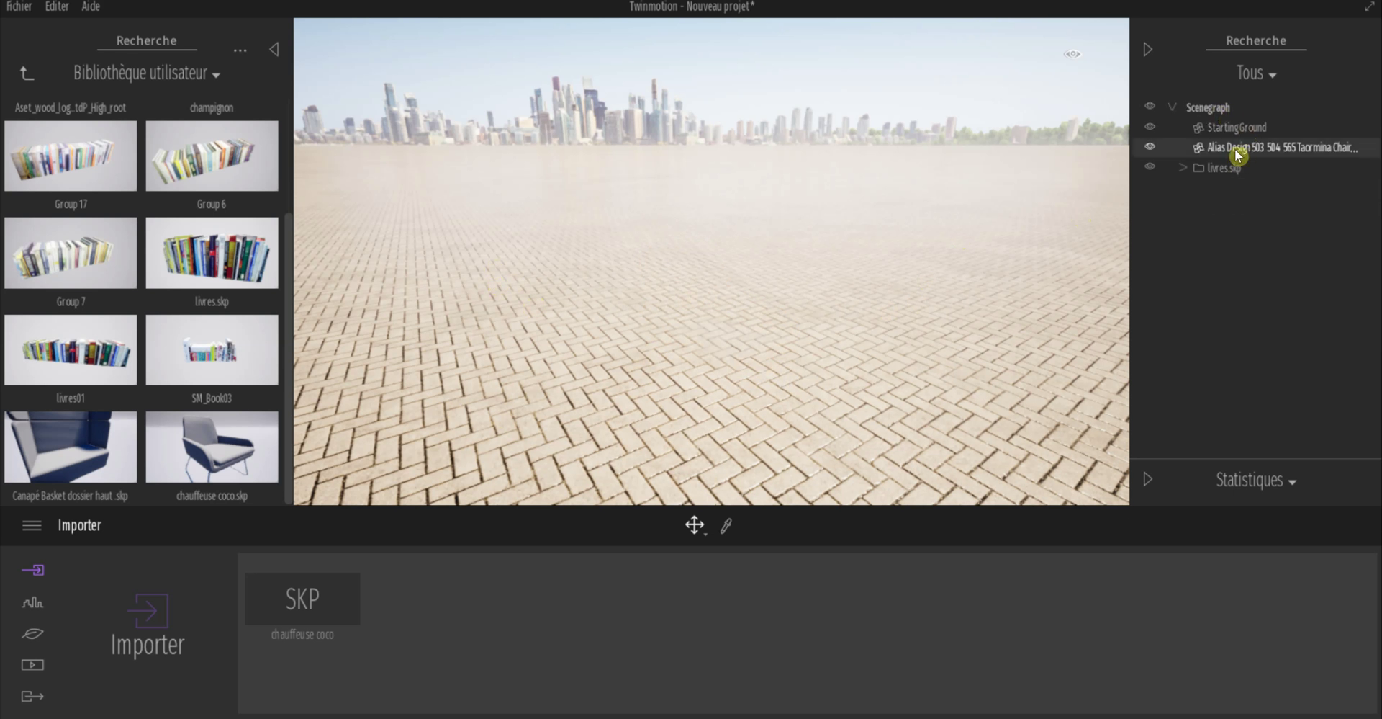
double_click(1234, 148)
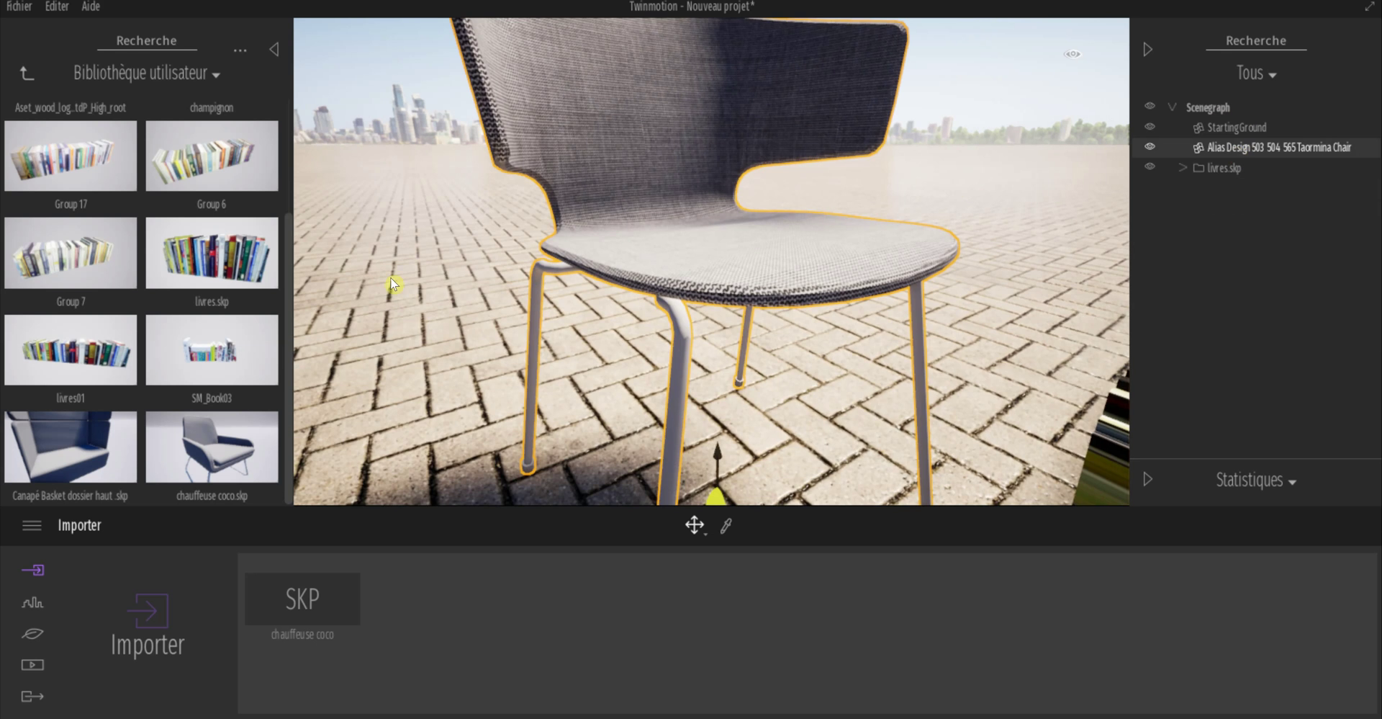
scroll(393, 274, "down", 5)
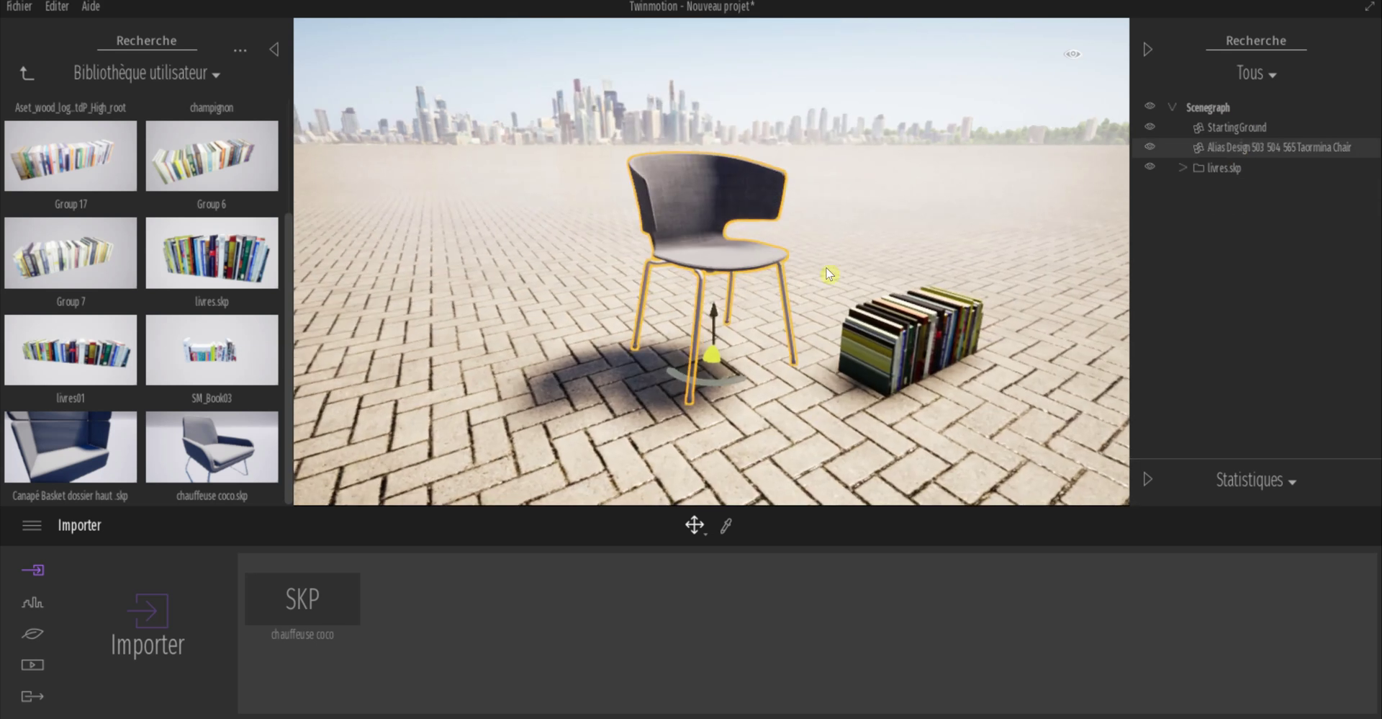
scroll(644, 236, "down", 2)
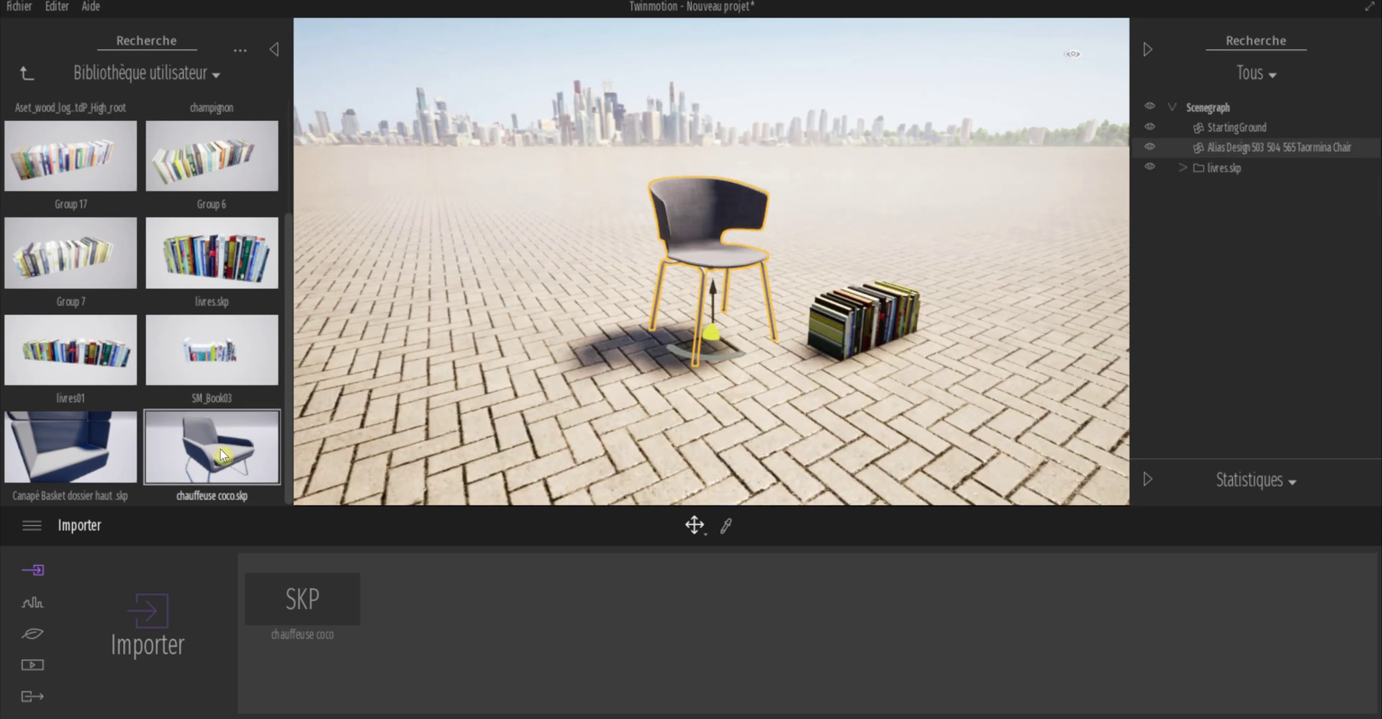
left_click_drag(219, 448, 442, 385)
scroll(447, 387, "up", 2)
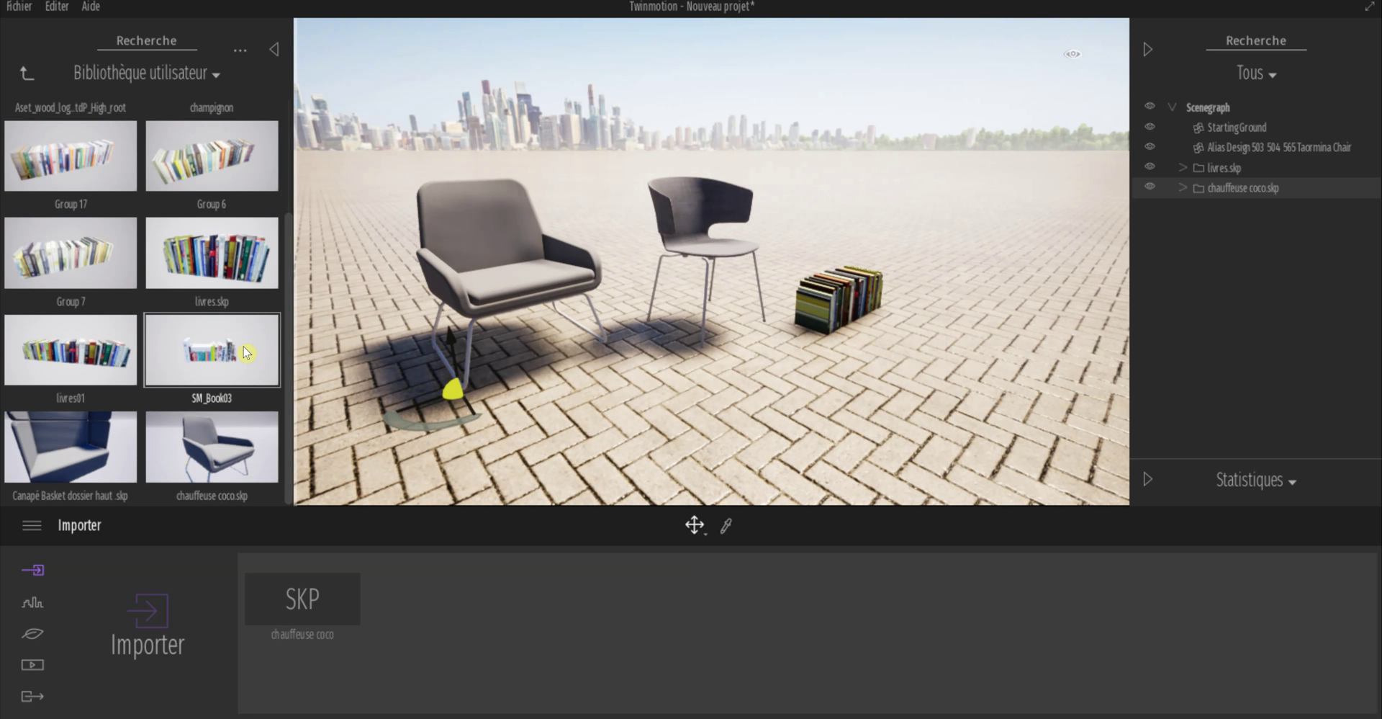
scroll(199, 288, "up", 3)
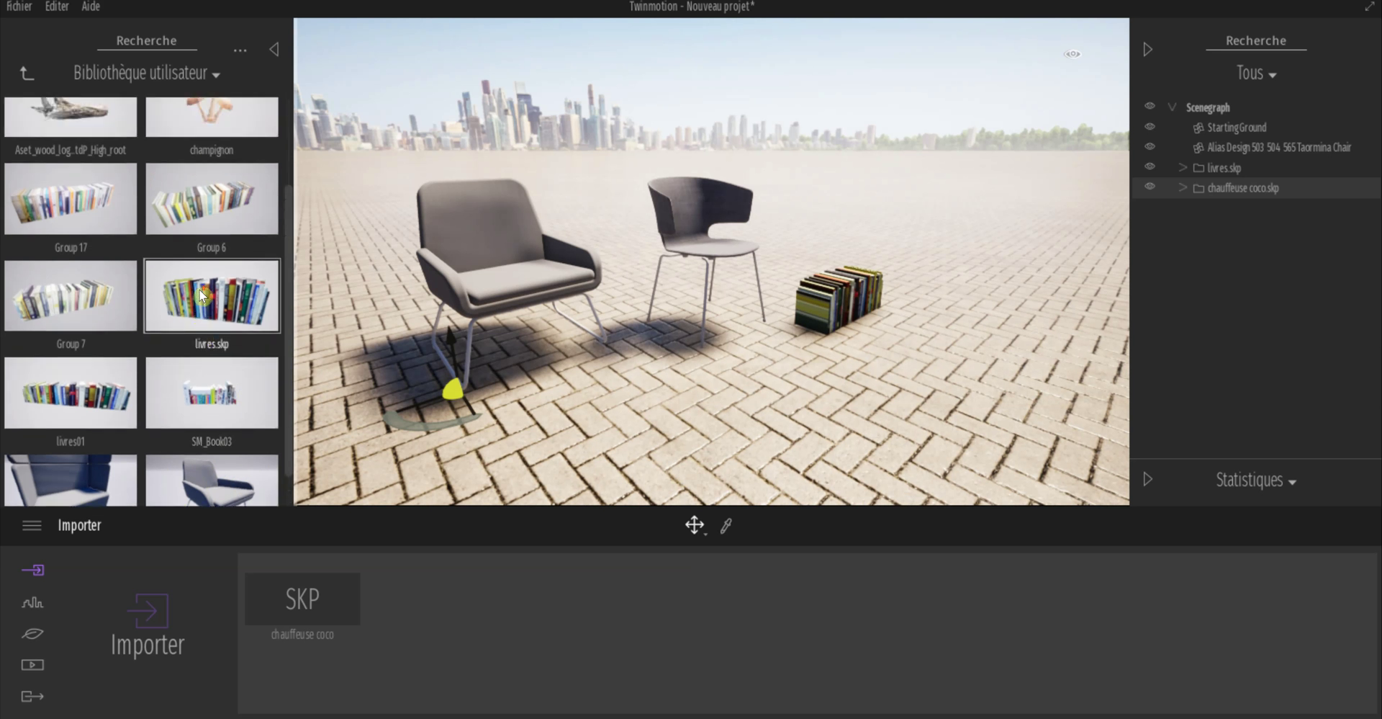